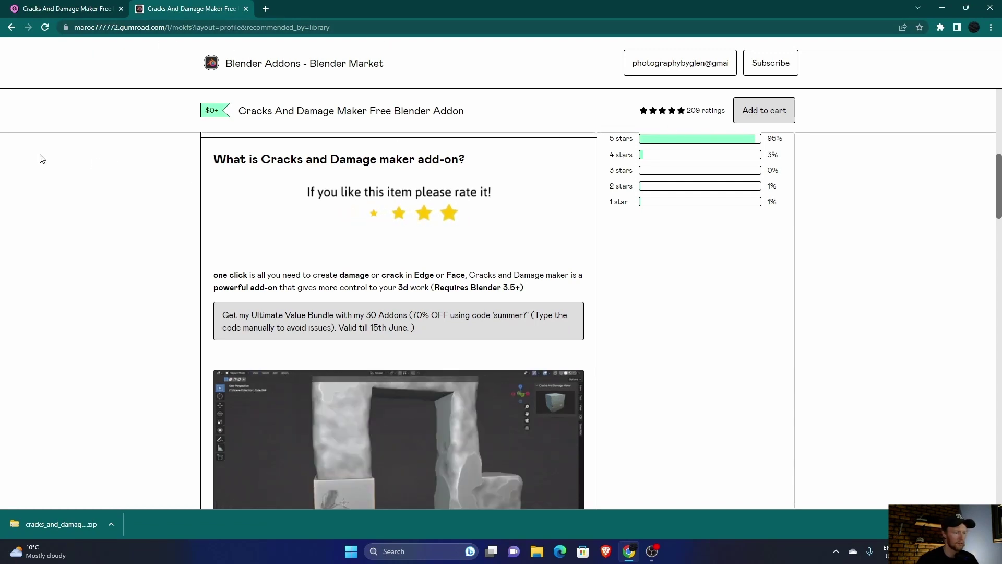
Scroll the Gumroad product page back to the top and enter 0 as the fair price.
{"action": "scroll", "coordinate": [89, 185], "scroll_direction": "down", "scroll_amount": 5}
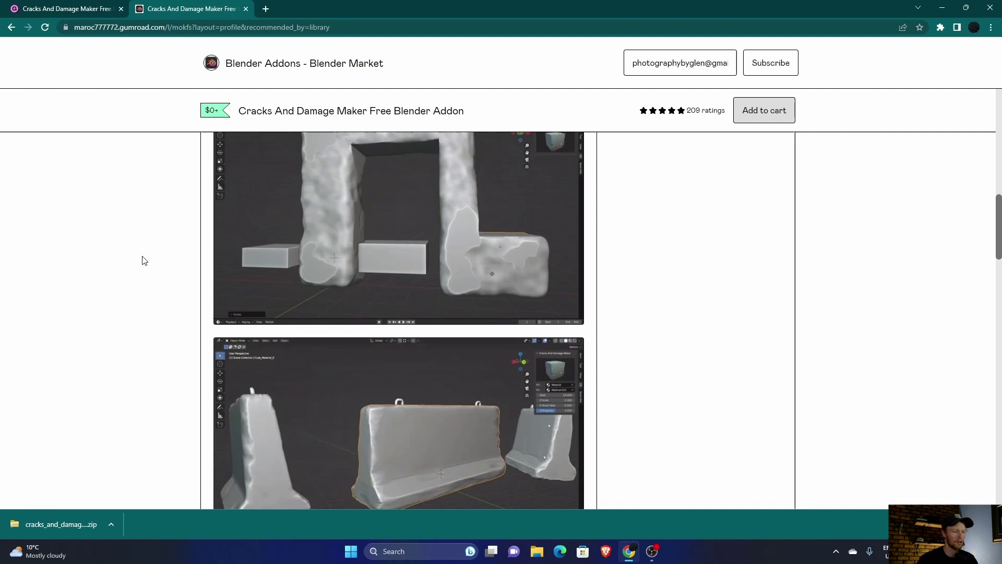
{"action": "scroll", "coordinate": [157, 264], "scroll_direction": "down", "scroll_amount": 4}
{"action": "scroll", "coordinate": [163, 277], "scroll_direction": "down", "scroll_amount": 4}
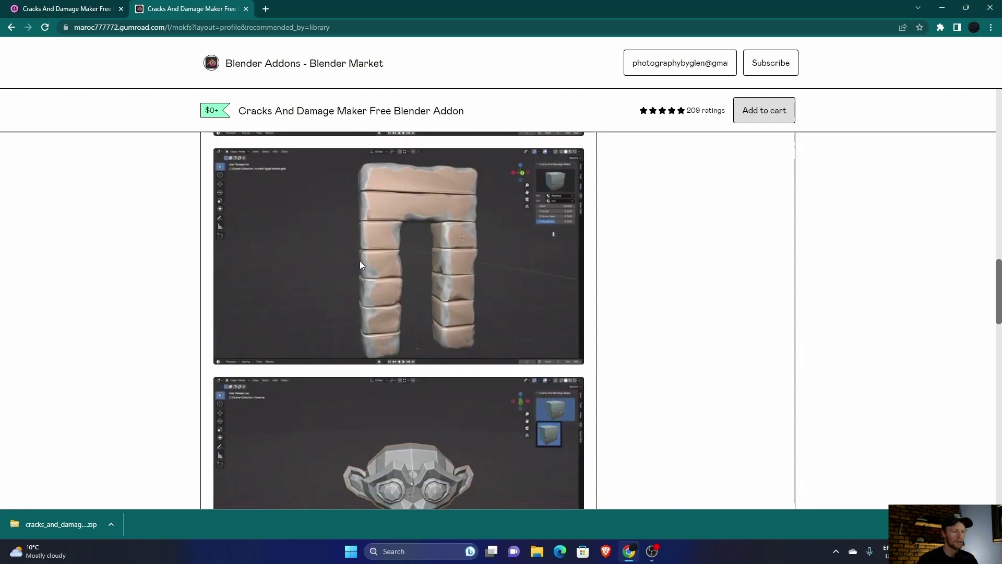
{"action": "scroll", "coordinate": [186, 274], "scroll_direction": "down", "scroll_amount": 4}
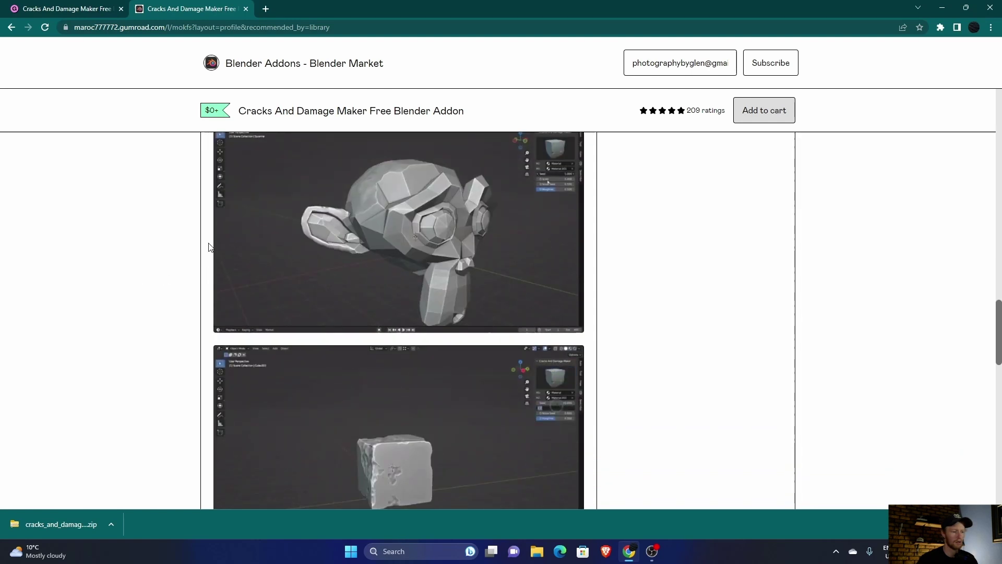
{"action": "scroll", "coordinate": [96, 259], "scroll_direction": "down", "scroll_amount": 3}
{"action": "scroll", "coordinate": [209, 269], "scroll_direction": "down", "scroll_amount": 1}
{"action": "scroll", "coordinate": [66, 299], "scroll_direction": "down", "scroll_amount": 3}
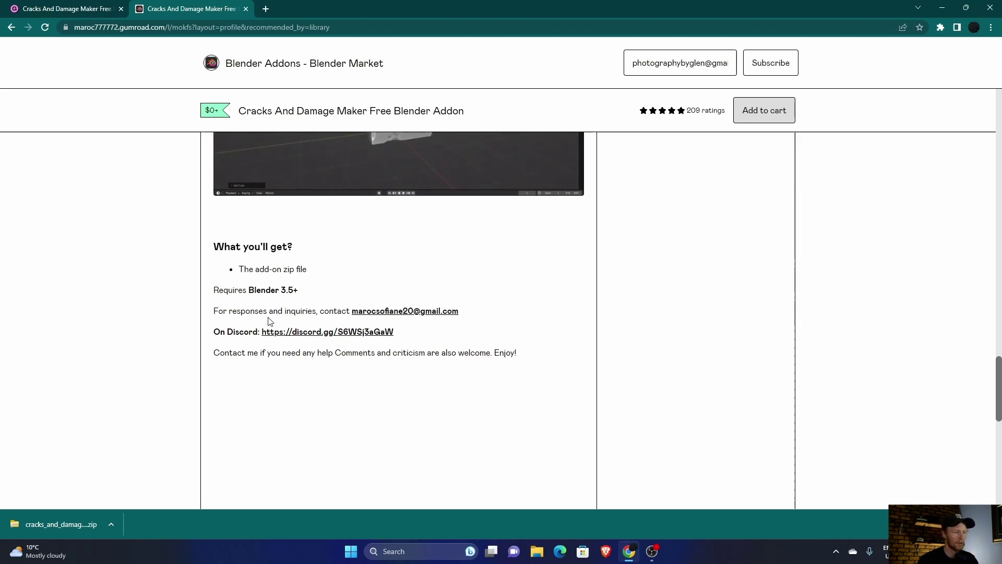
{"action": "scroll", "coordinate": [272, 322], "scroll_direction": "up", "scroll_amount": 5}
{"action": "scroll", "coordinate": [235, 321], "scroll_direction": "up", "scroll_amount": 15}
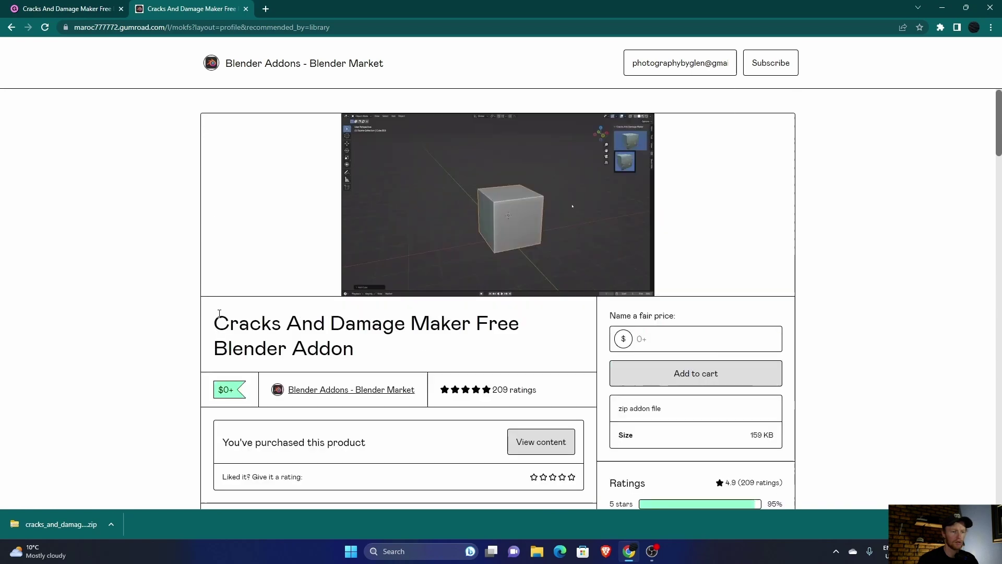
{"action": "left_click", "coordinate": [648, 341]}
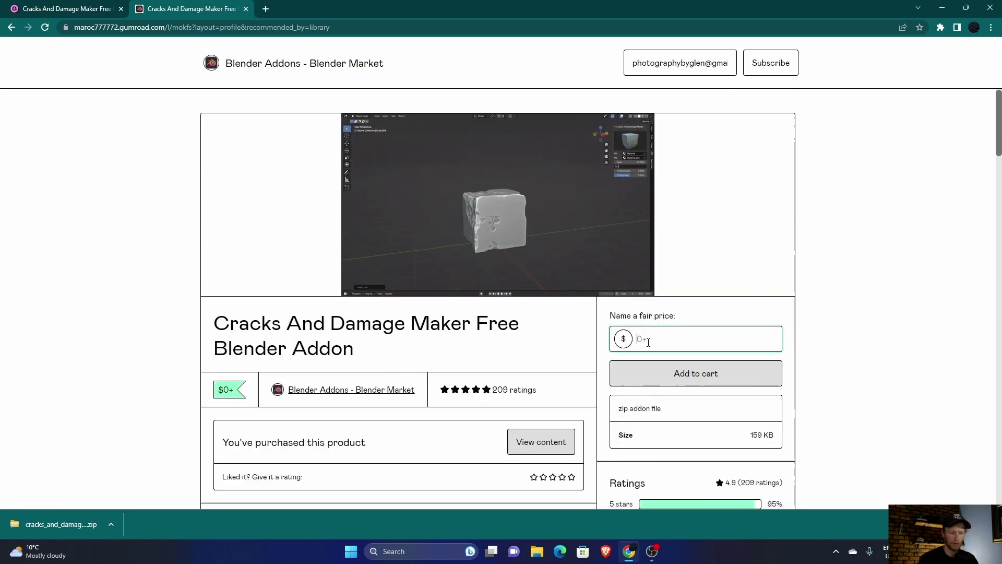
{"action": "type", "text": "0"}
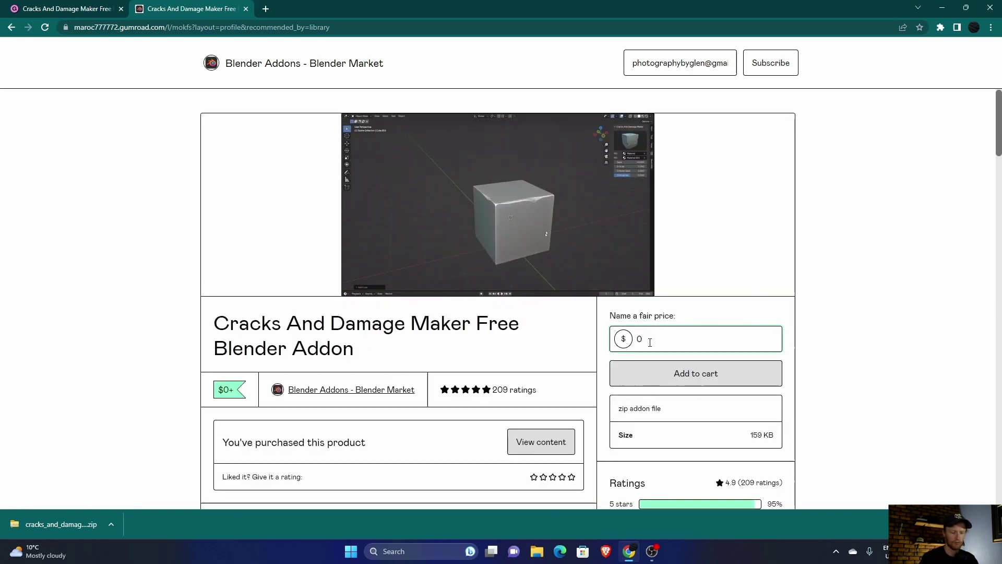
Change the price to 100 and switch to the add-on's download page tab.
{"action": "key", "text": "BackSpace"}
{"action": "type", "text": "100"}
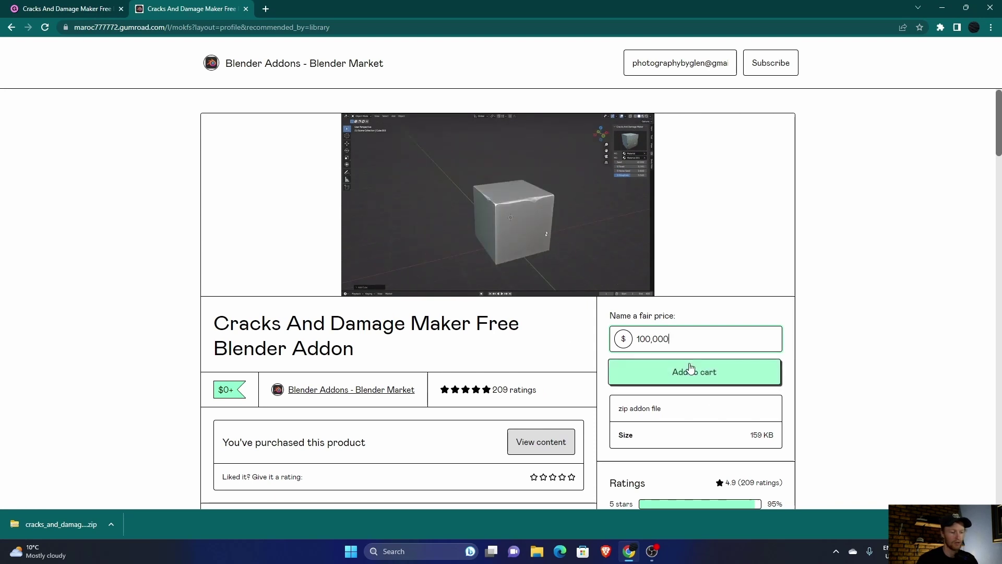
{"action": "left_click", "coordinate": [78, 9]}
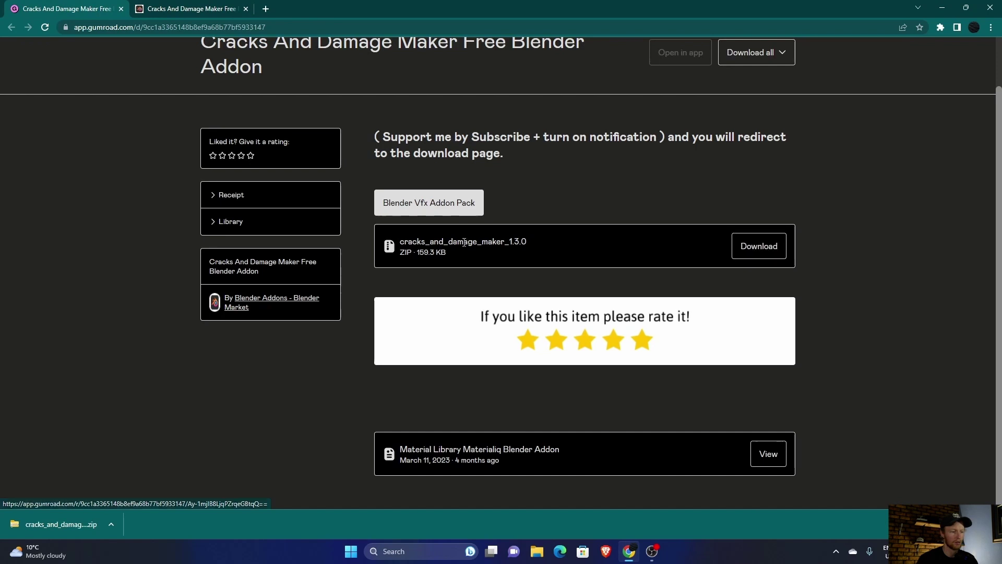
Hide the browser, launch Blender 3.6, orbit the camera into view and open the Edit menu.
{"action": "key", "text": "super+d"}
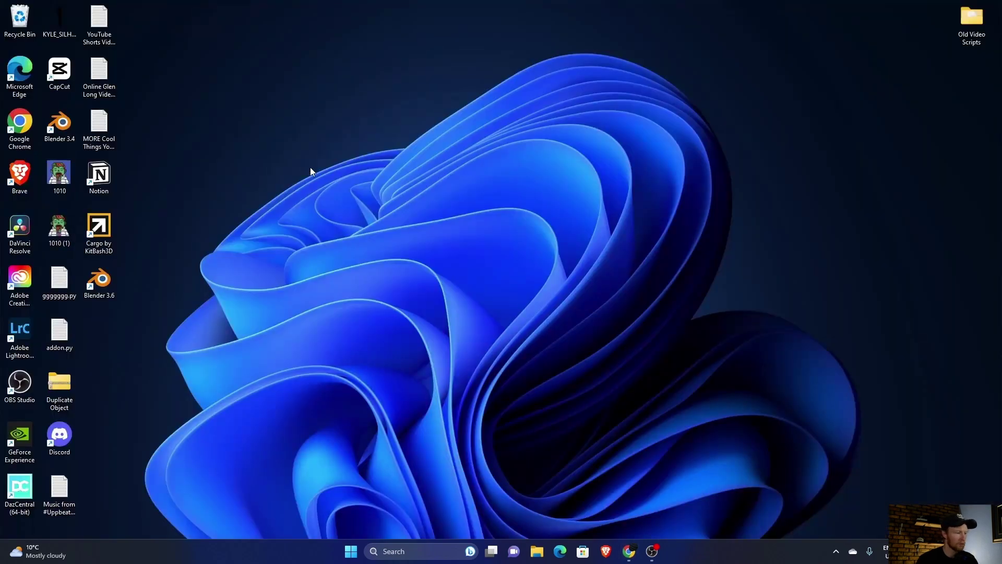
{"action": "double_click", "coordinate": [99, 279]}
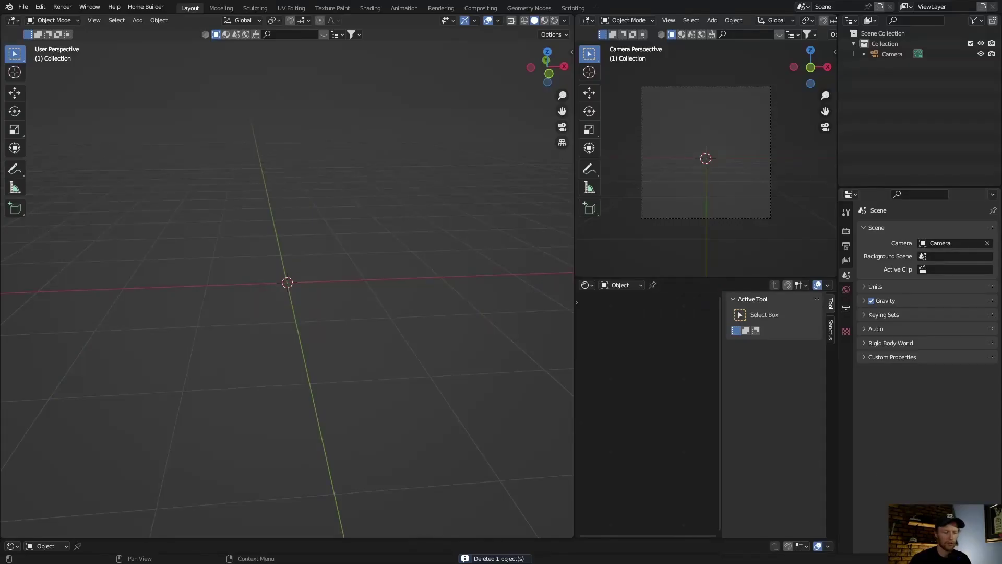
{"action": "middle_click_drag", "start_coordinate": [321, 304], "coordinate": [313, 260]}
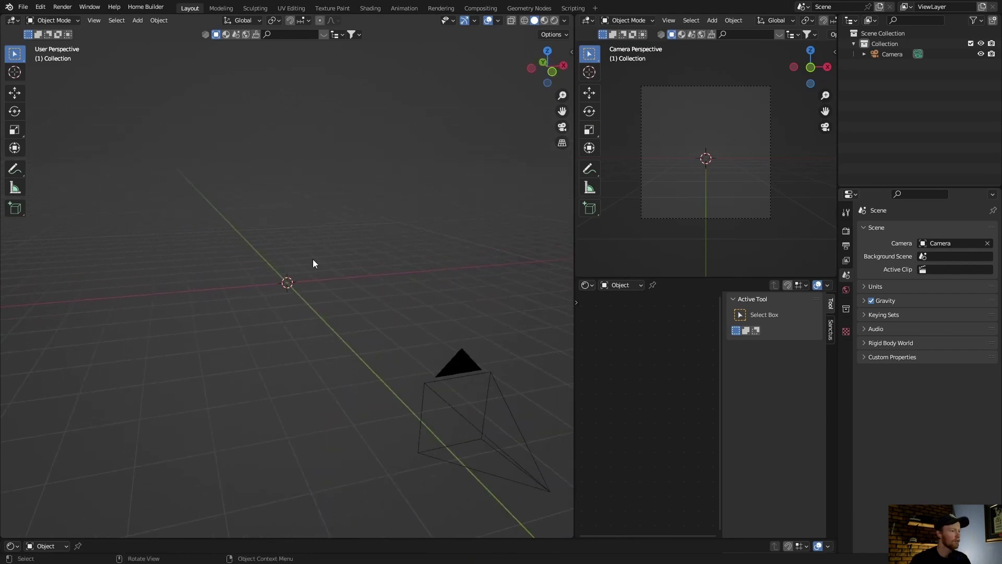
{"action": "left_click", "coordinate": [42, 7]}
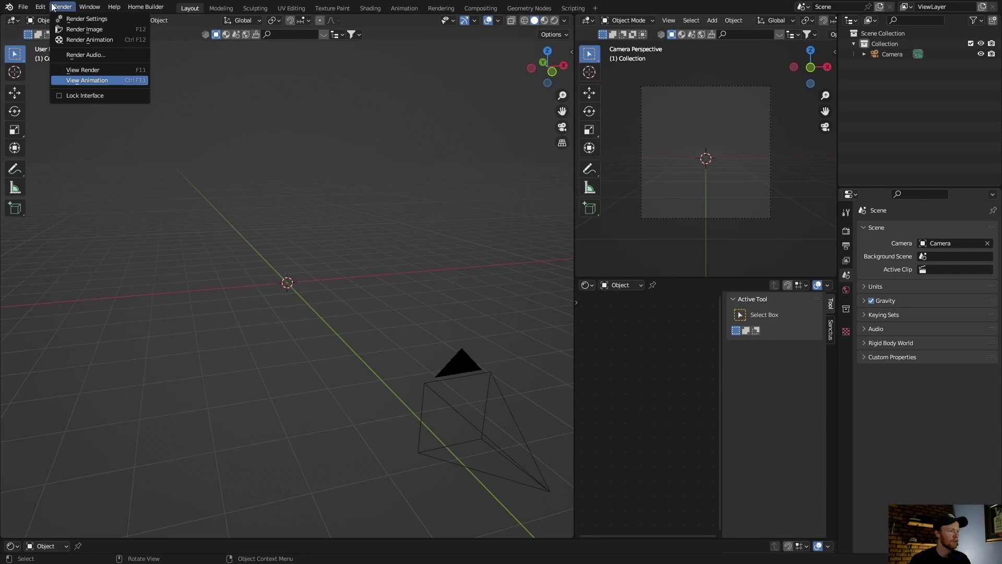
{"action": "left_click", "coordinate": [37, 7]}
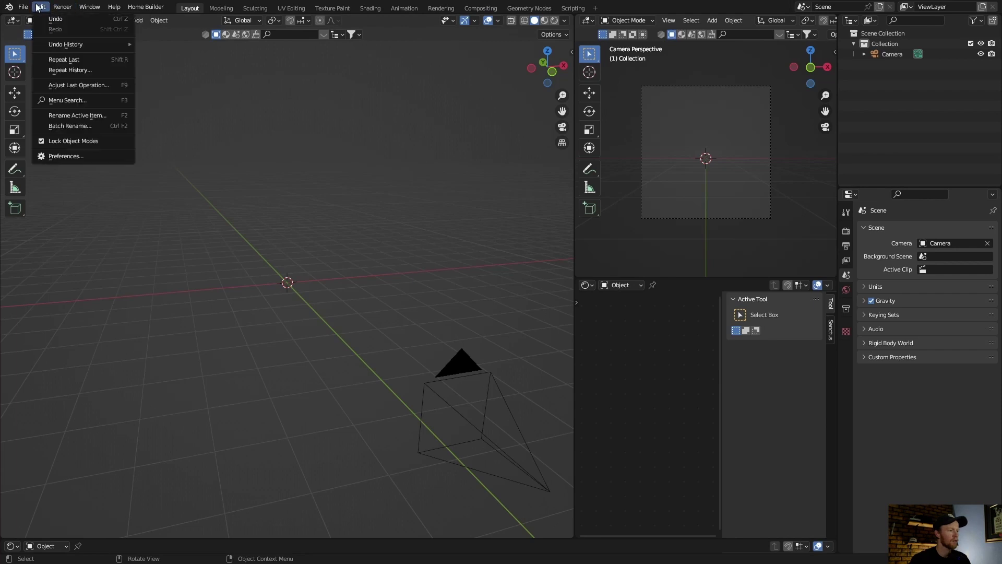
From Preferences, pick cracks_and_damage_maker_1.3.0.zip in the Downloads folder to install as an add-on.
{"action": "left_click", "coordinate": [71, 156]}
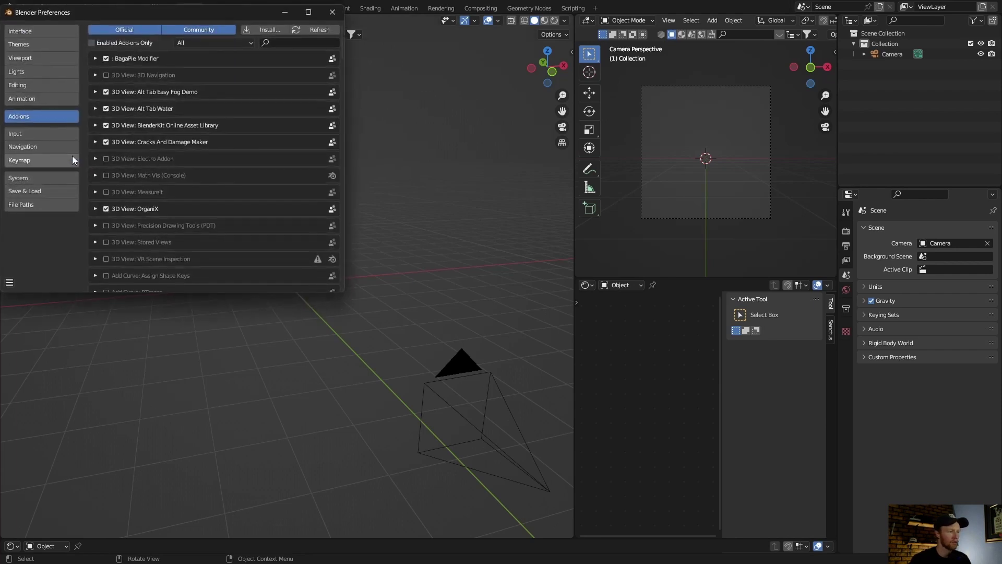
{"action": "left_click", "coordinate": [265, 29]}
{"action": "left_click", "coordinate": [37, 119]}
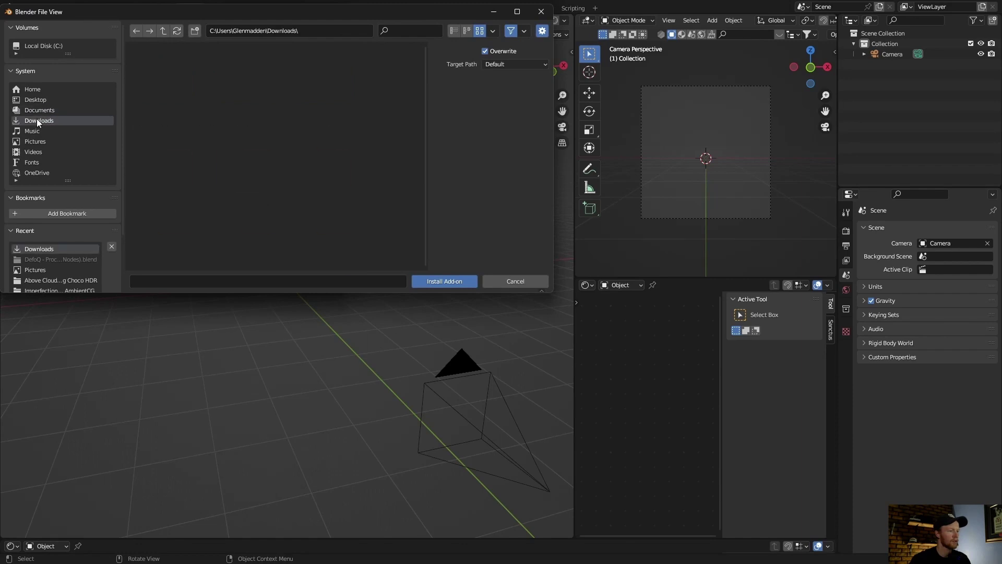
{"action": "scroll", "coordinate": [222, 139], "scroll_direction": "down", "scroll_amount": 5}
{"action": "scroll", "coordinate": [222, 139], "scroll_direction": "down", "scroll_amount": 8}
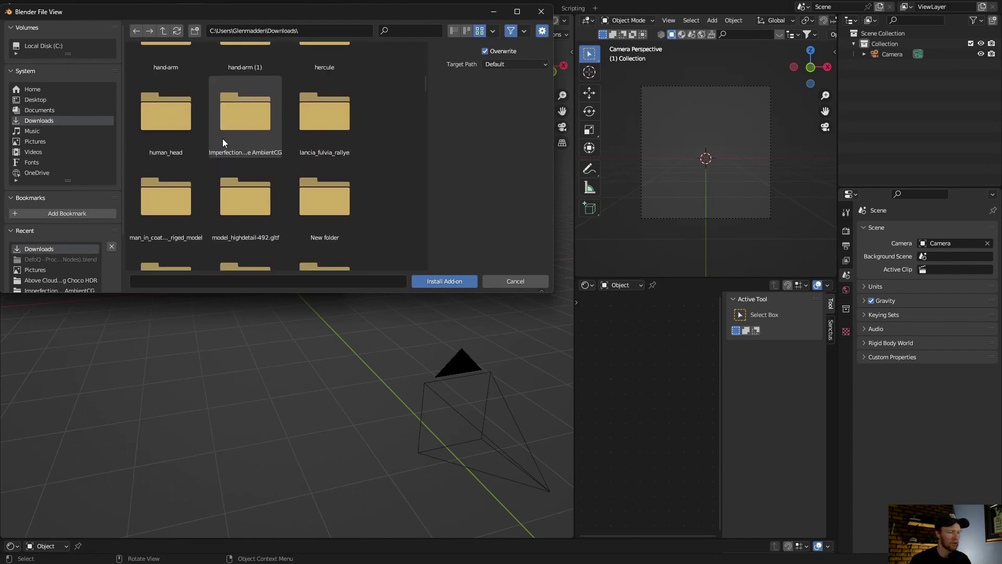
{"action": "scroll", "coordinate": [223, 139], "scroll_direction": "down", "scroll_amount": 10}
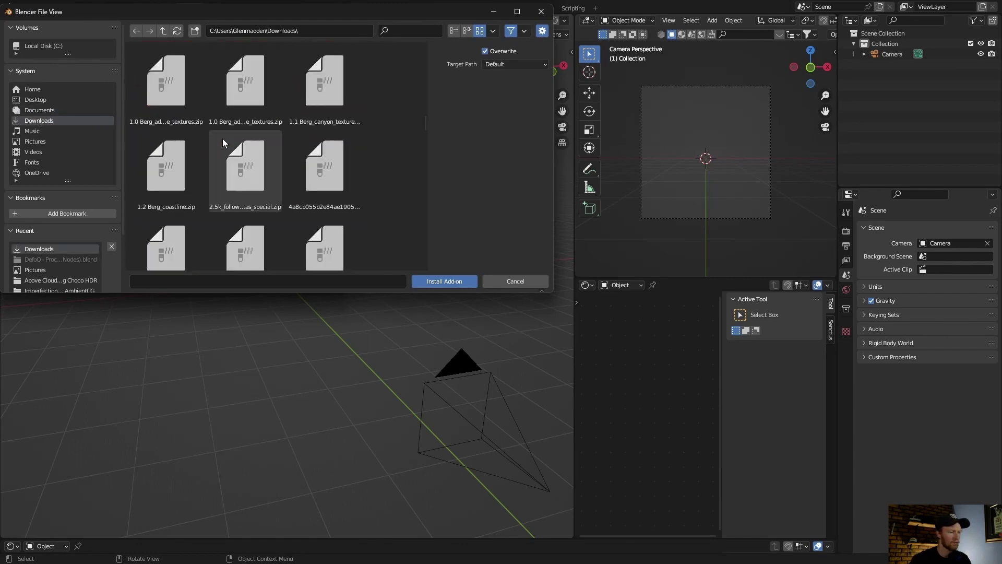
{"action": "scroll", "coordinate": [222, 139], "scroll_direction": "down", "scroll_amount": 4}
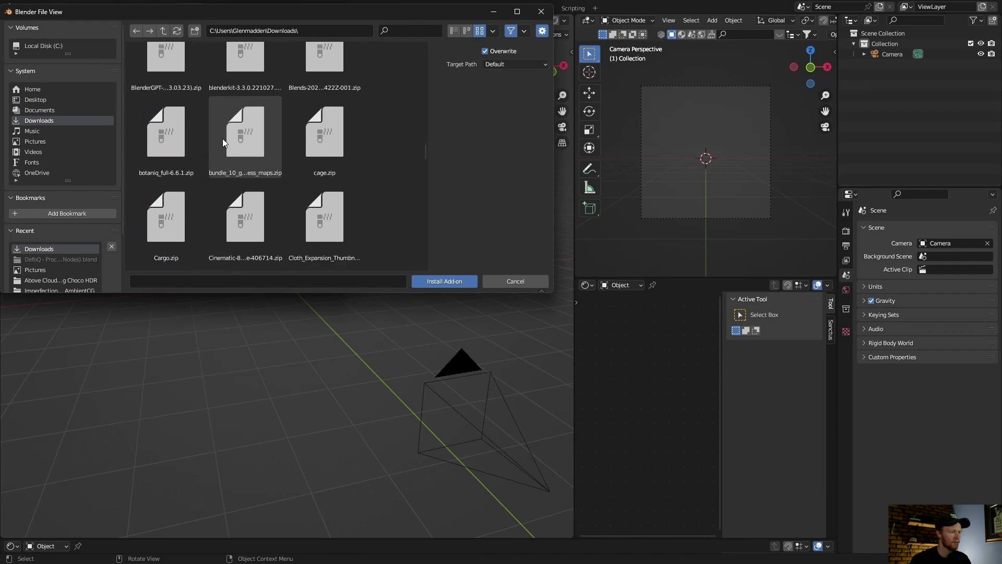
{"action": "left_click", "coordinate": [161, 185]}
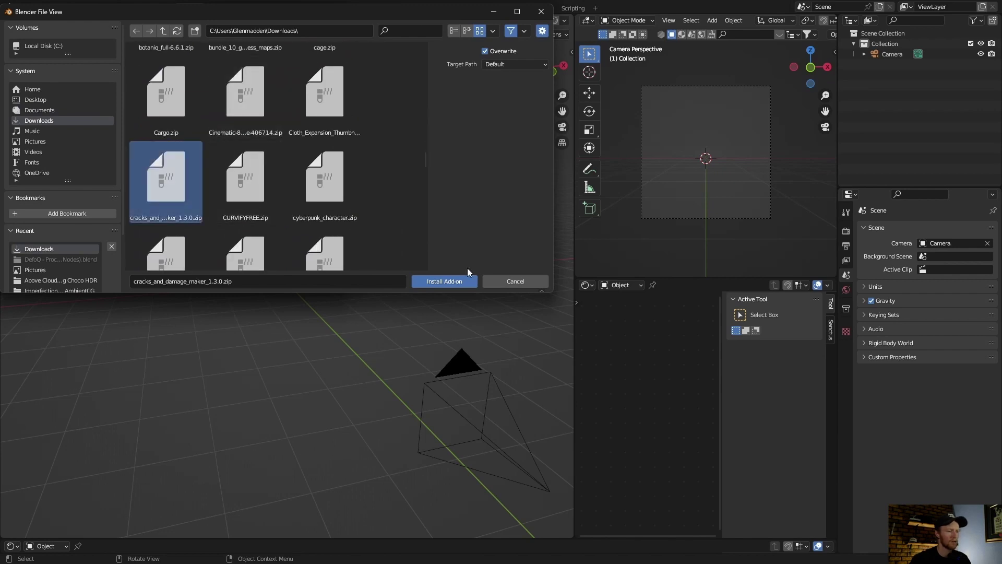
Refresh the add-ons, search 'crac' to show Cracks And Damage Maker 1.3.0, and save the preferences.
{"action": "left_click", "coordinate": [542, 15]}
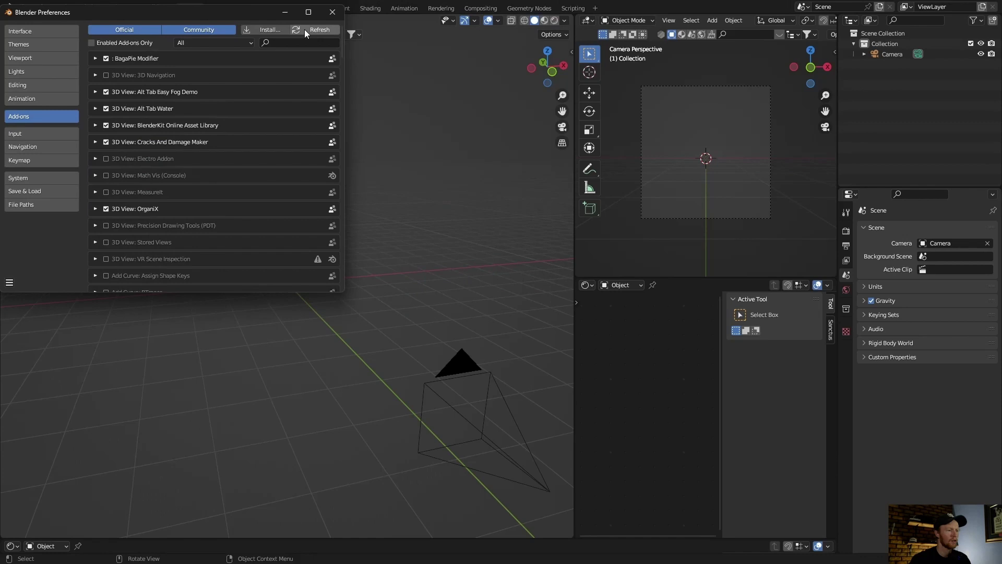
{"action": "left_click", "coordinate": [286, 43]}
{"action": "type", "text": "c"}
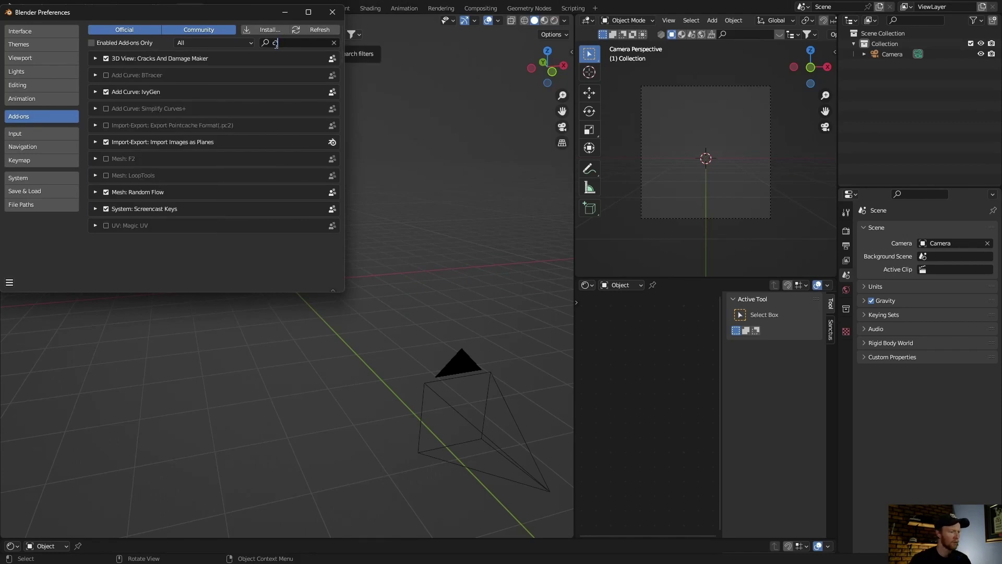
{"action": "type", "text": "rac"}
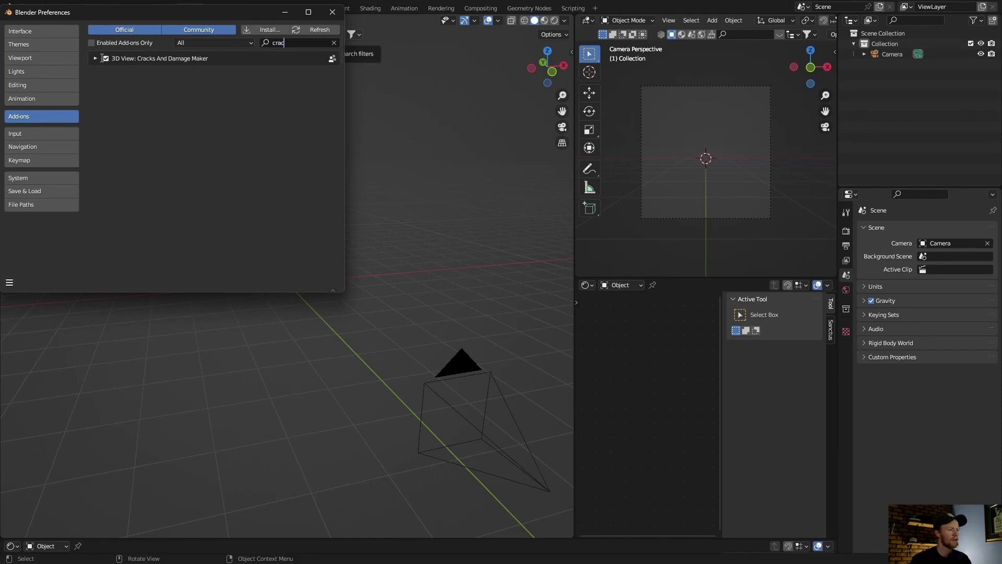
{"action": "left_click", "coordinate": [95, 58]}
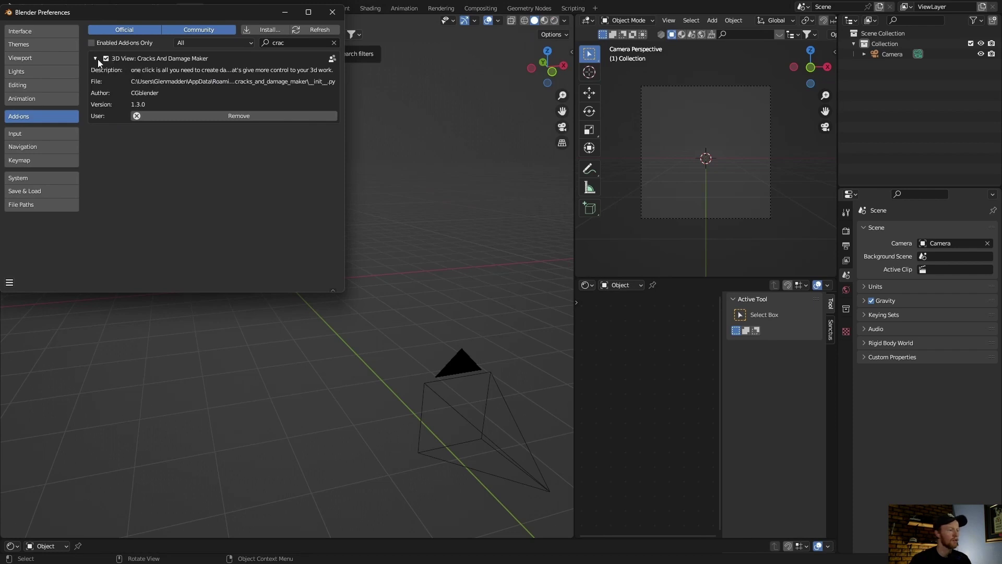
{"action": "left_click", "coordinate": [6, 282]}
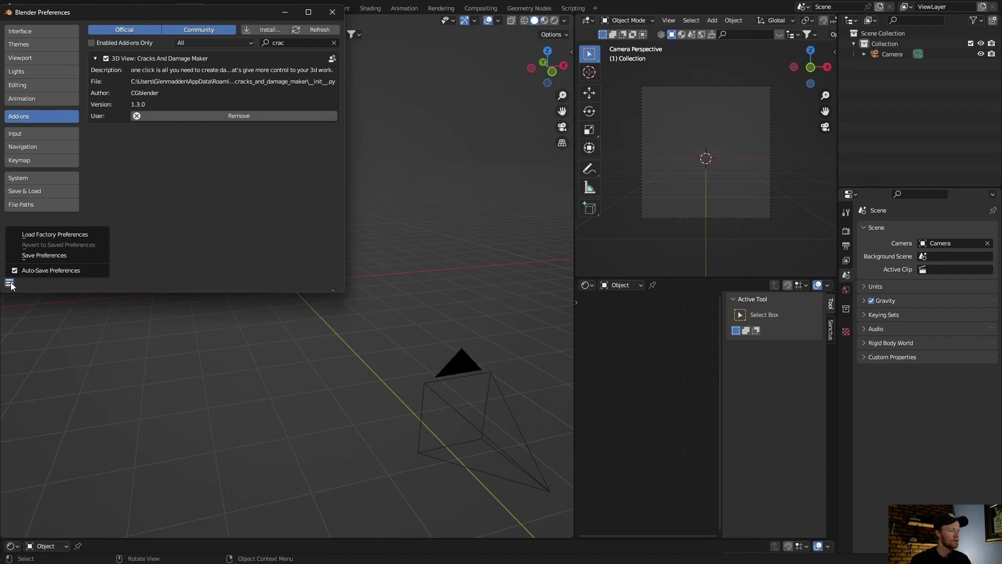
{"action": "left_click", "coordinate": [43, 259]}
Close Preferences and show the Cracks And Damage Maker tab in the viewport side panel.
{"action": "left_click", "coordinate": [333, 12]}
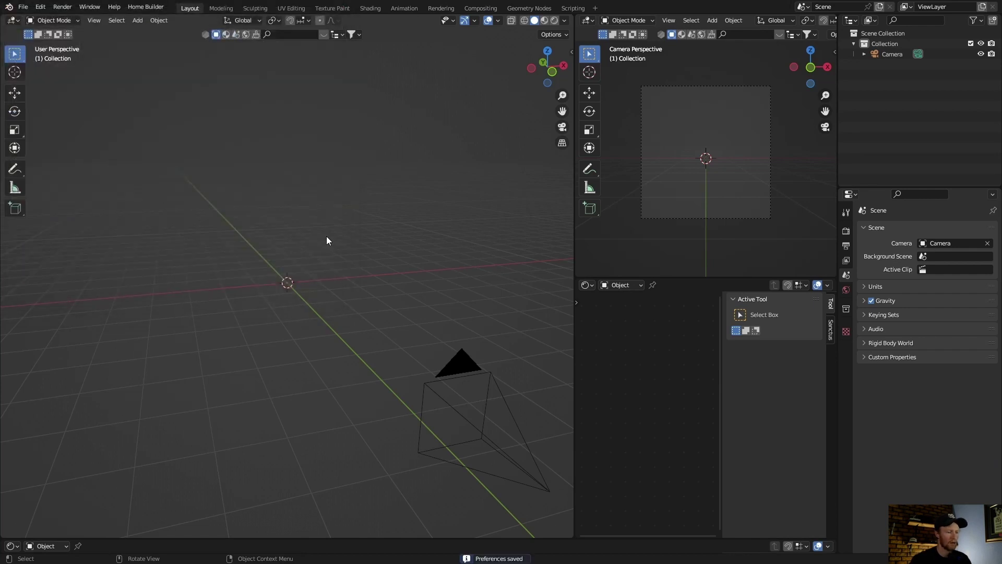
{"action": "left_click", "coordinate": [571, 52]}
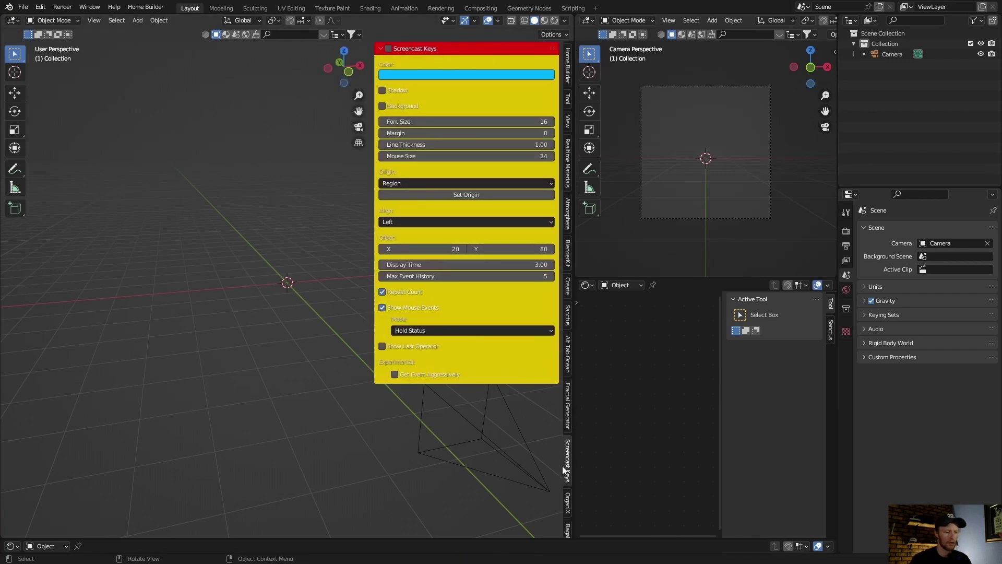
{"action": "scroll", "coordinate": [570, 470], "scroll_direction": "down", "scroll_amount": 5}
{"action": "left_click", "coordinate": [568, 489]}
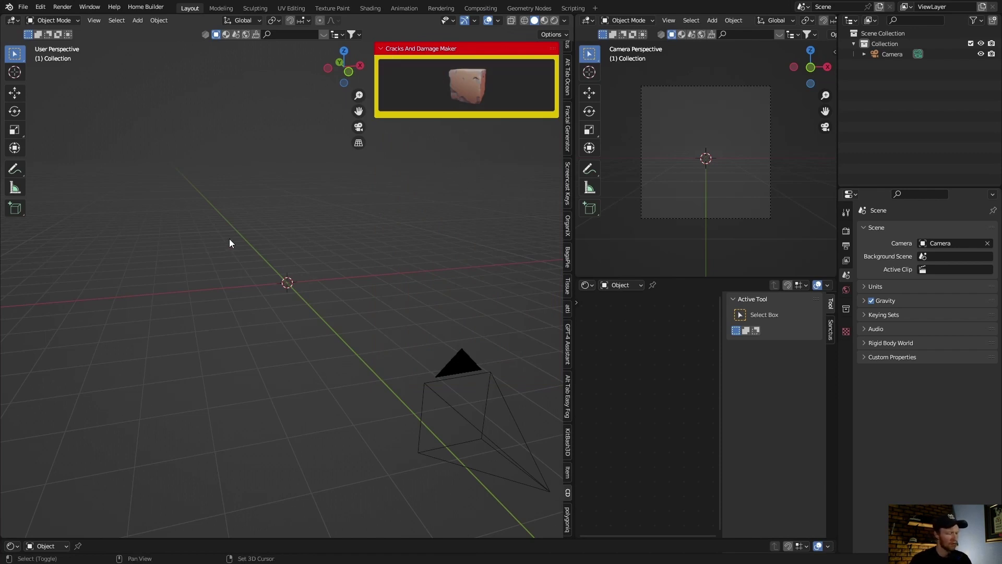
Add a mesh cube to the scene and open the add-on's damage preset thumbnails.
{"action": "key", "text": "shift+a"}
{"action": "mouse_move", "coordinate": [209, 255]}
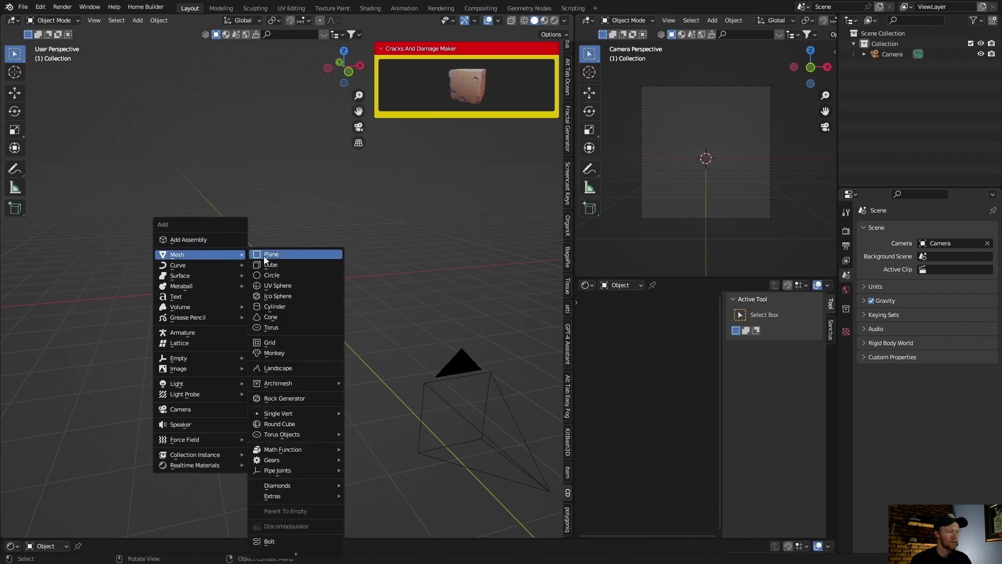
{"action": "left_click", "coordinate": [270, 265]}
{"action": "scroll", "coordinate": [243, 311], "scroll_direction": "up", "scroll_amount": 4}
{"action": "scroll", "coordinate": [243, 311], "scroll_direction": "up", "scroll_amount": 2}
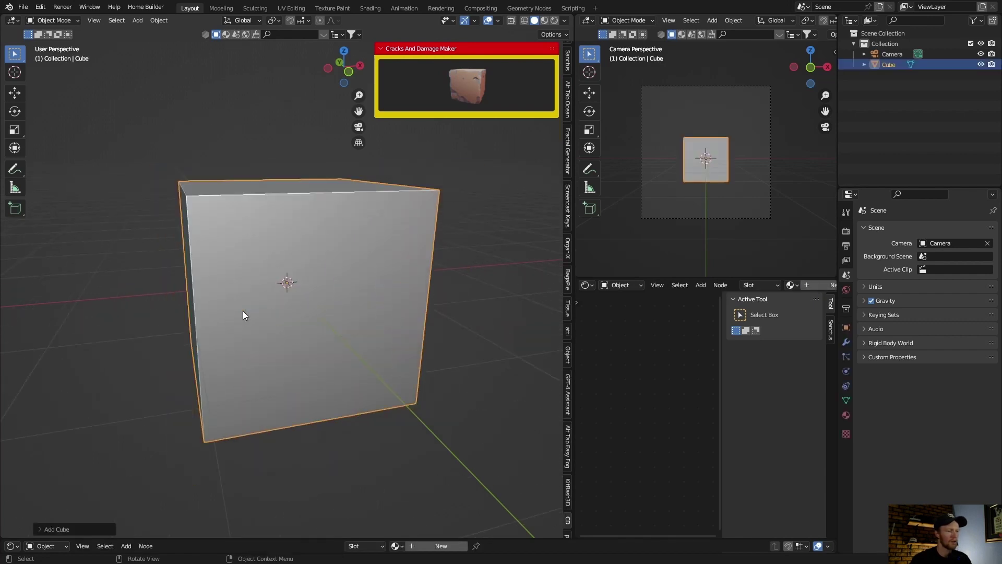
{"action": "scroll", "coordinate": [242, 311], "scroll_direction": "down", "scroll_amount": 1}
{"action": "left_click", "coordinate": [444, 87]}
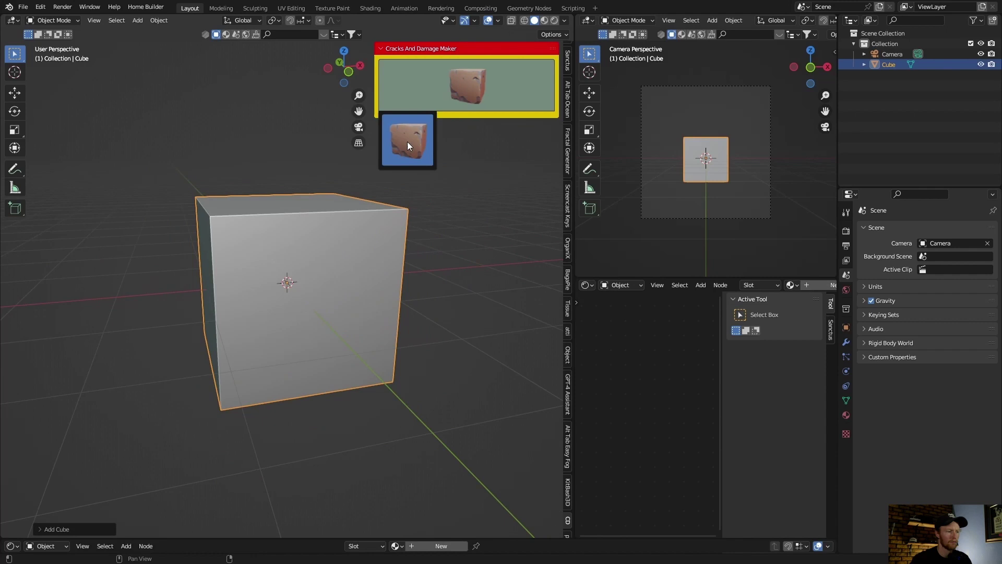
Apply crack damage to the cube and preview it in Rendered shading lit by the default HDRI.
{"action": "left_click", "coordinate": [405, 145]}
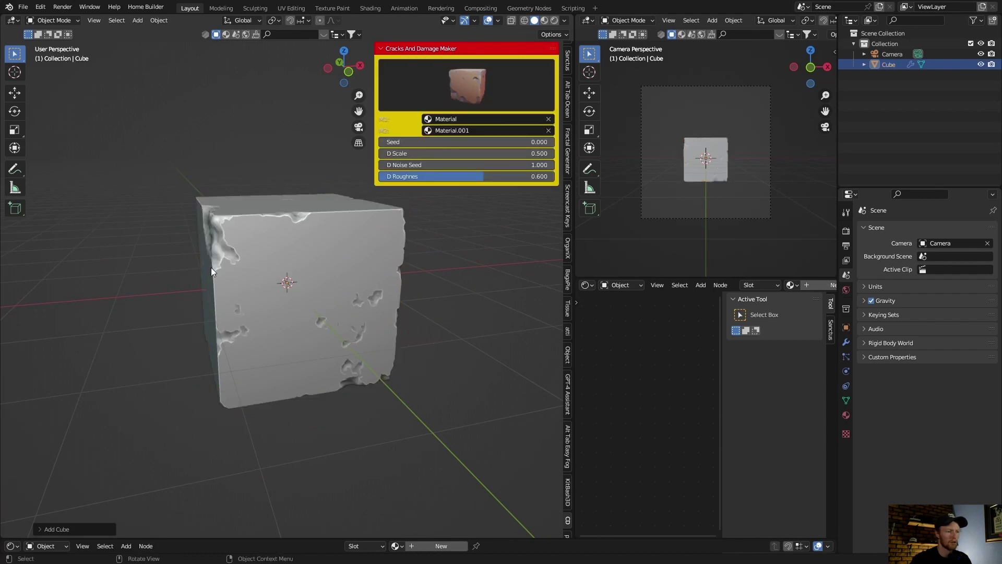
{"action": "left_click", "coordinate": [555, 21]}
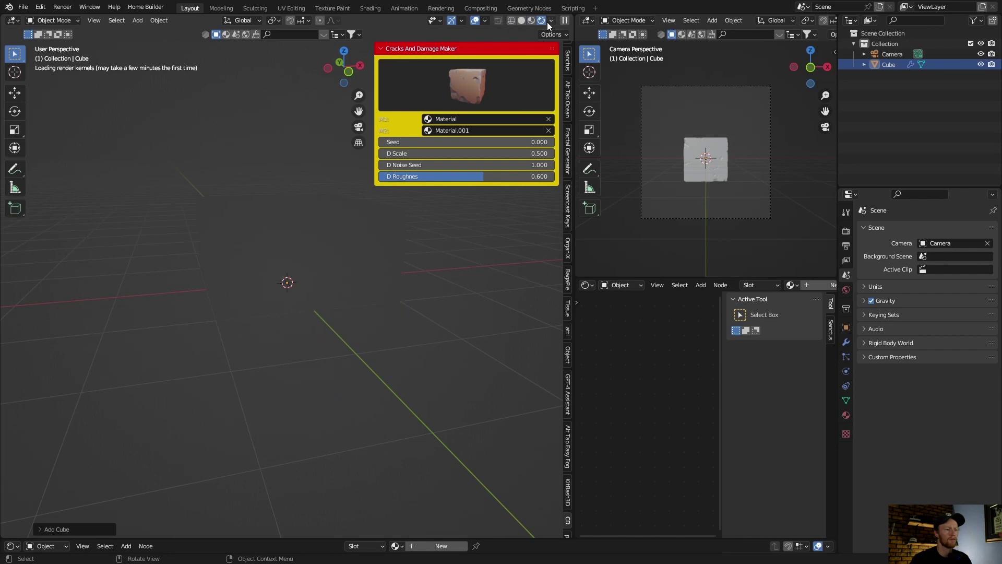
{"action": "left_click", "coordinate": [550, 21]}
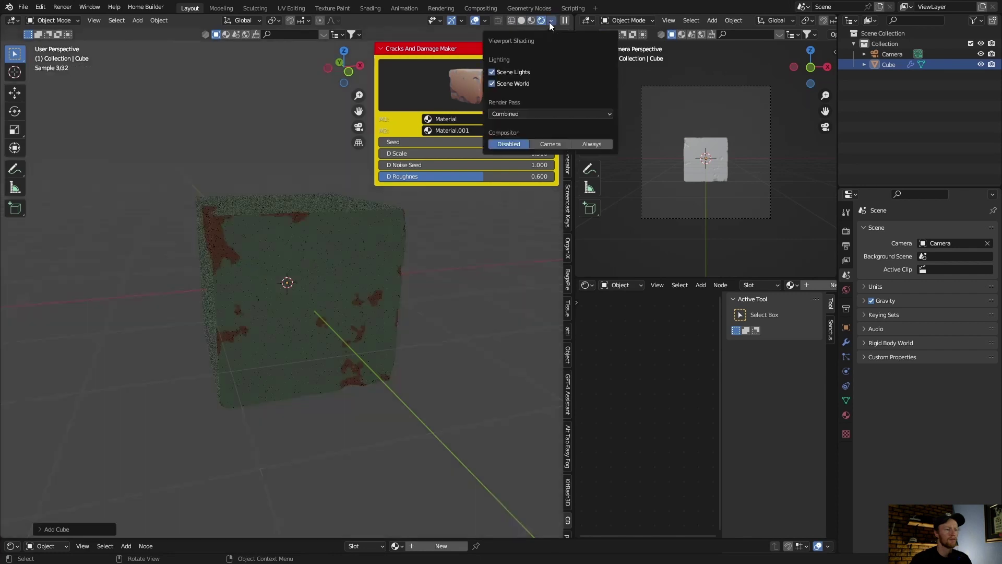
{"action": "left_click", "coordinate": [492, 84]}
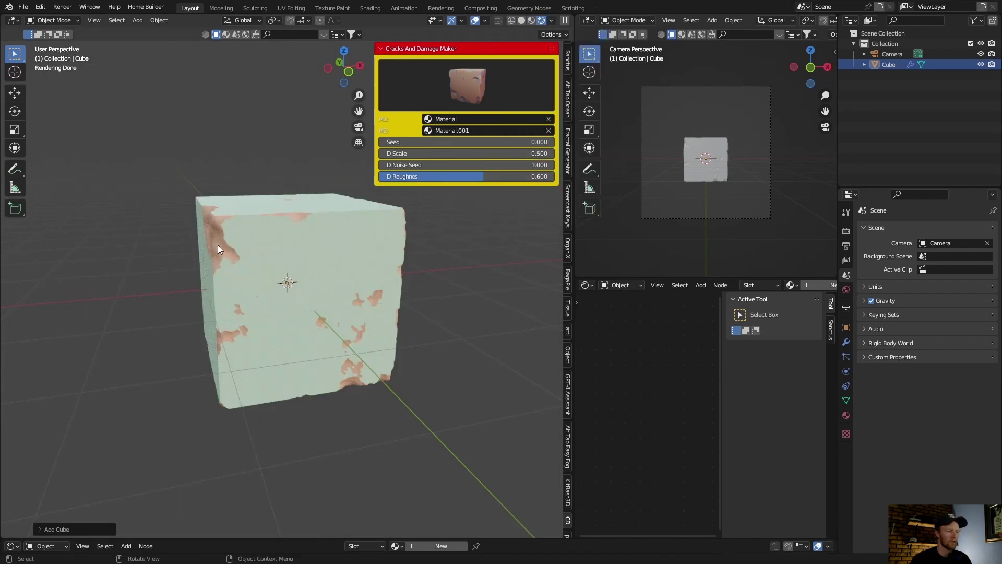
{"action": "mouse_move", "coordinate": [208, 297]}
{"action": "middle_mouse_down"}
{"action": "mouse_move", "coordinate": [224, 294]}
{"action": "mouse_move", "coordinate": [214, 296]}
{"action": "middle_mouse_up"}
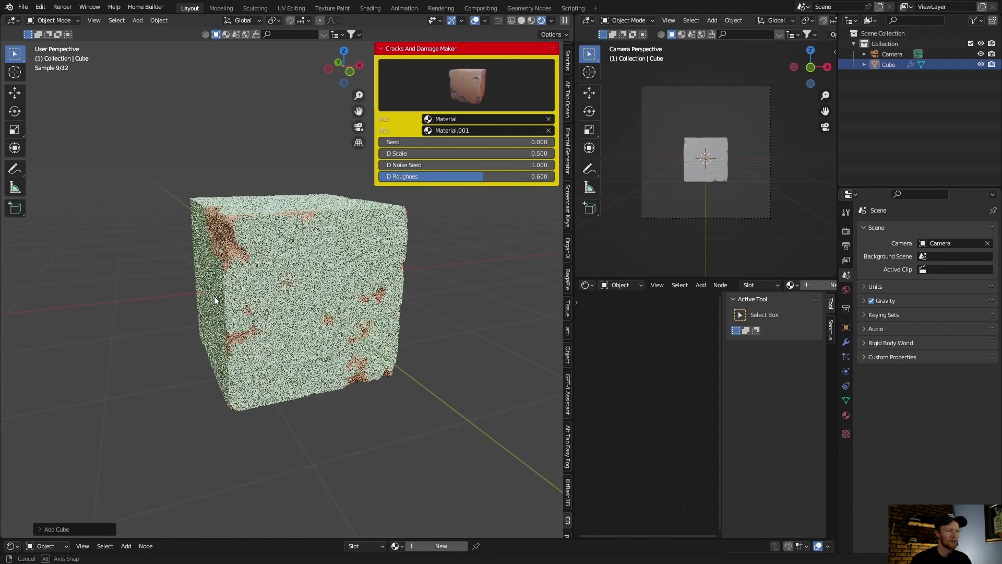
{"action": "left_click", "coordinate": [280, 251]}
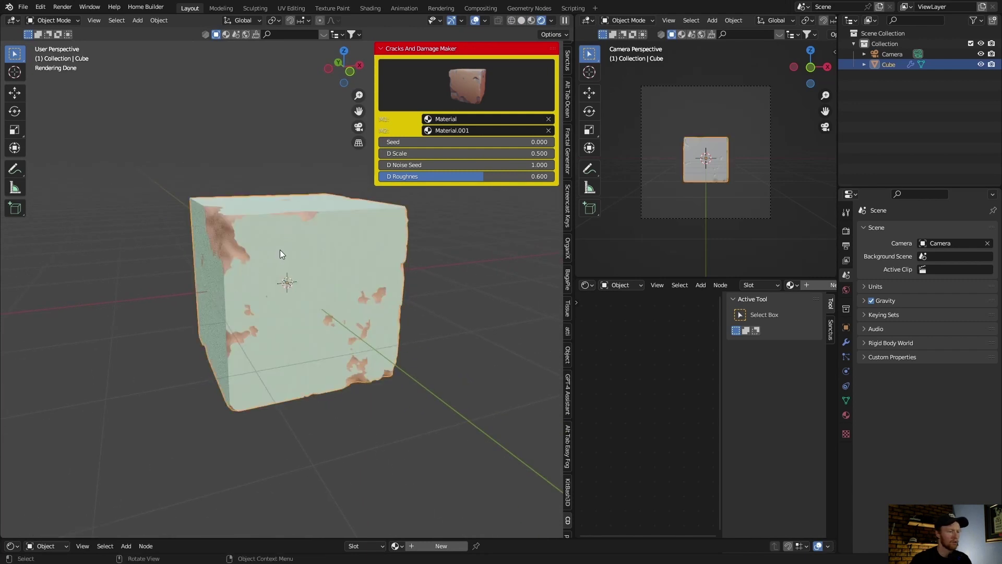
Create a new material for the cube with its base colour darkened almost to black.
{"action": "left_click", "coordinate": [846, 415]}
{"action": "left_click", "coordinate": [918, 274]}
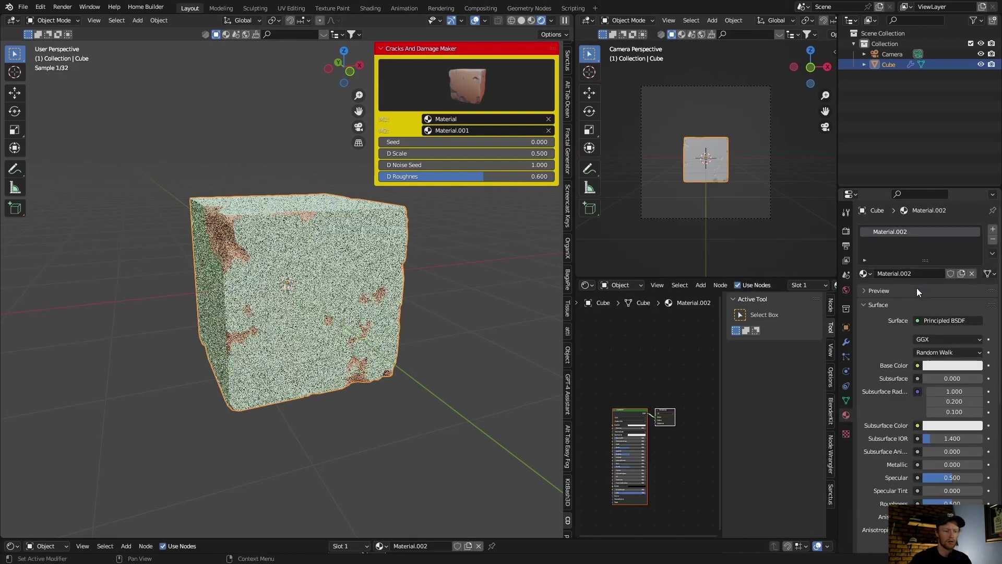
{"action": "left_click", "coordinate": [943, 366]}
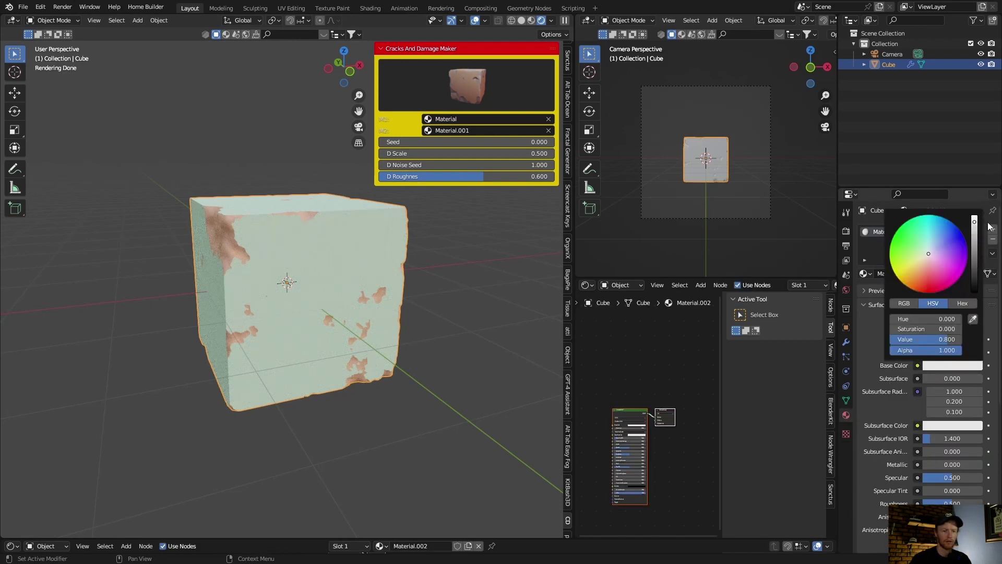
{"action": "left_click_drag", "start_coordinate": [976, 226], "coordinate": [978, 255]}
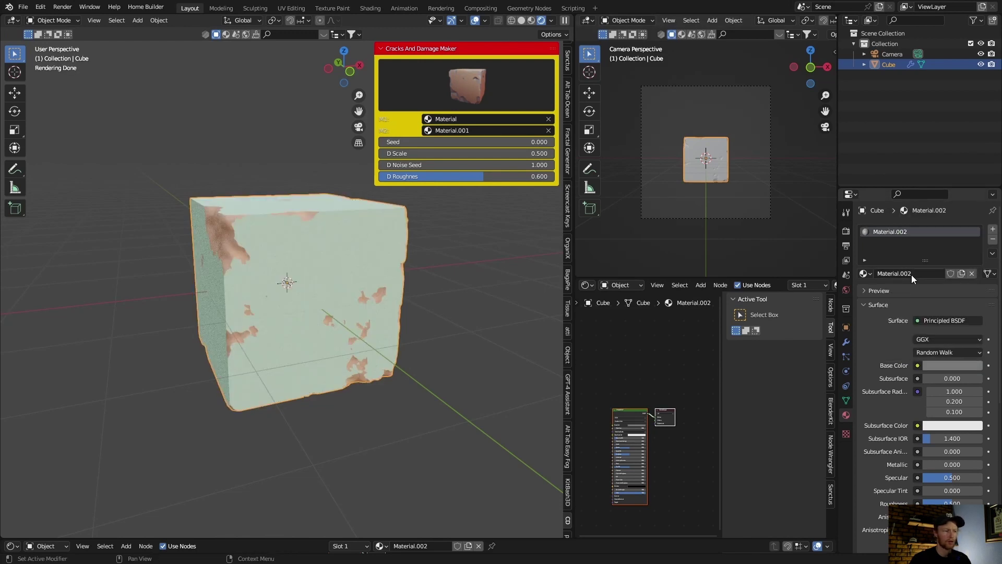
Keep the first damage slot on Material and set the second slot (M2) to Material.002.
{"action": "left_click", "coordinate": [431, 122]}
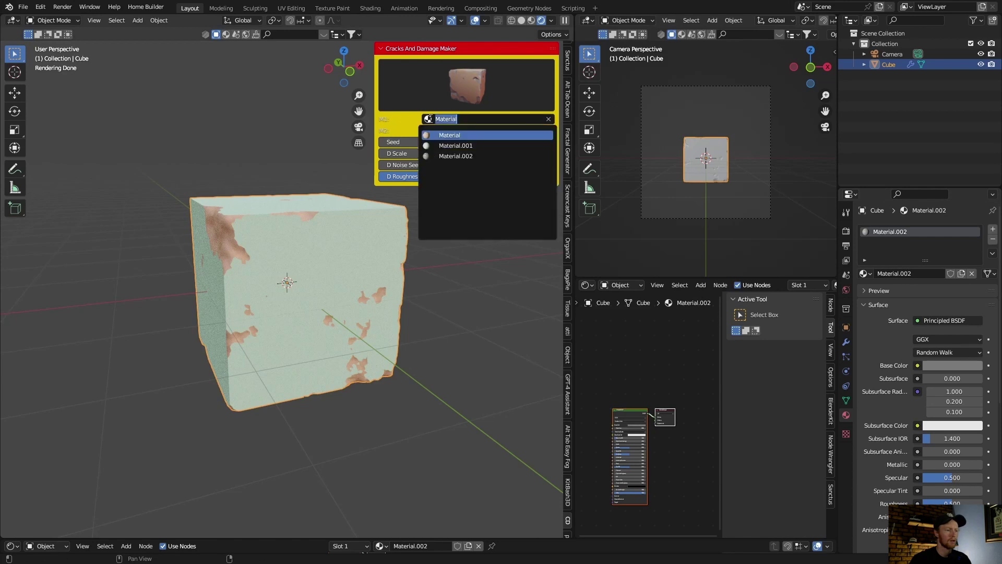
{"action": "left_click", "coordinate": [472, 156]}
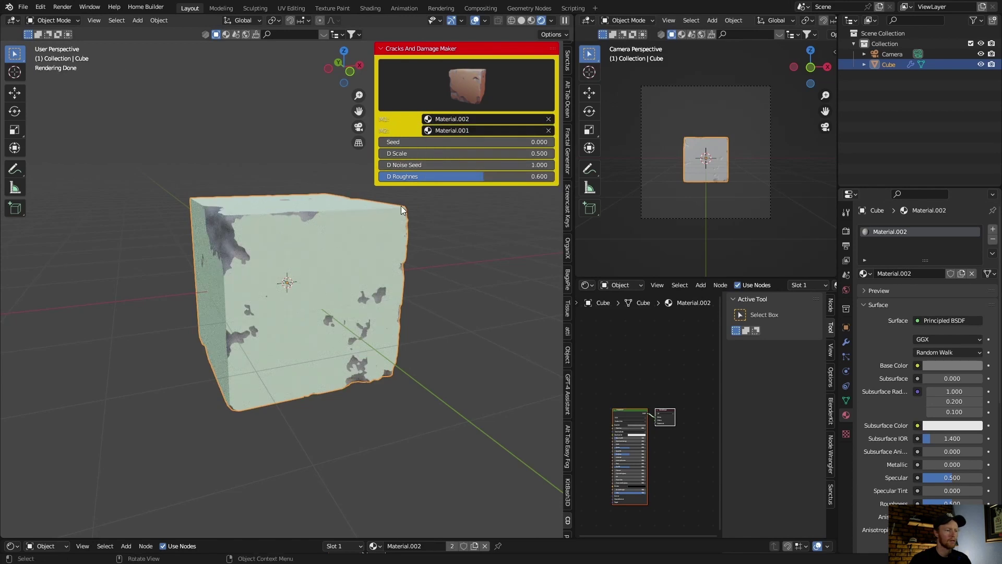
{"action": "left_click", "coordinate": [427, 121]}
{"action": "left_click", "coordinate": [459, 136]}
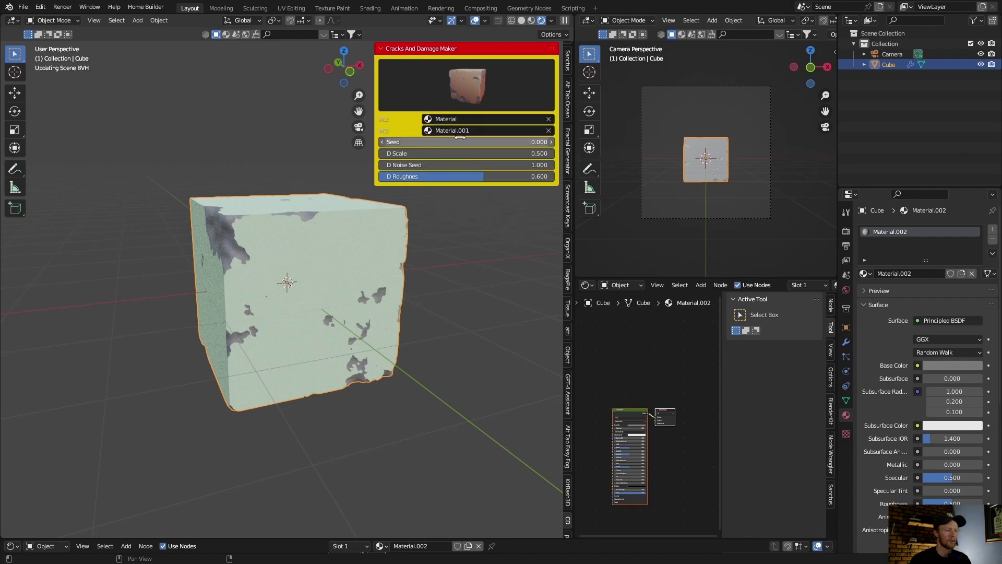
{"action": "left_click", "coordinate": [436, 130]}
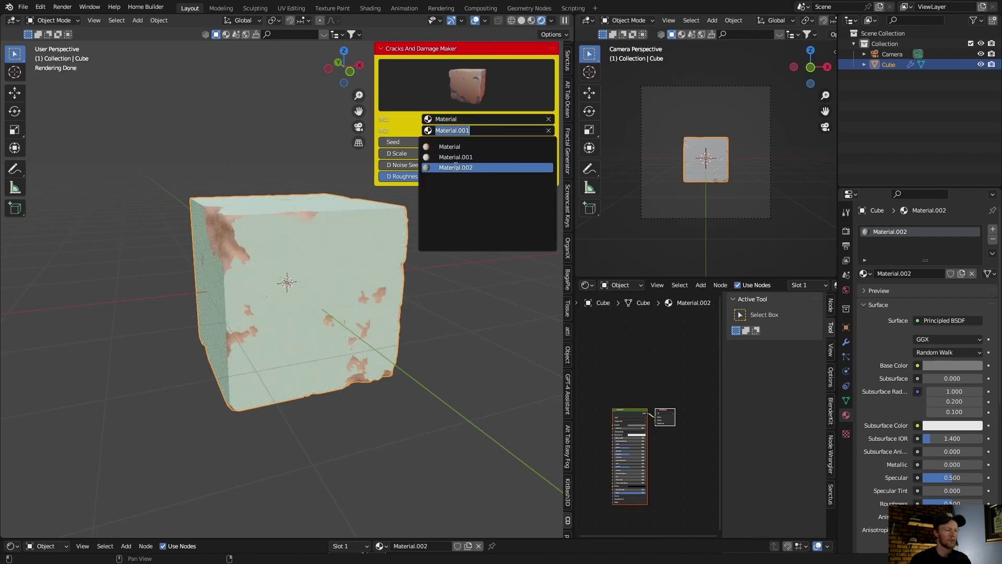
{"action": "left_click", "coordinate": [454, 168]}
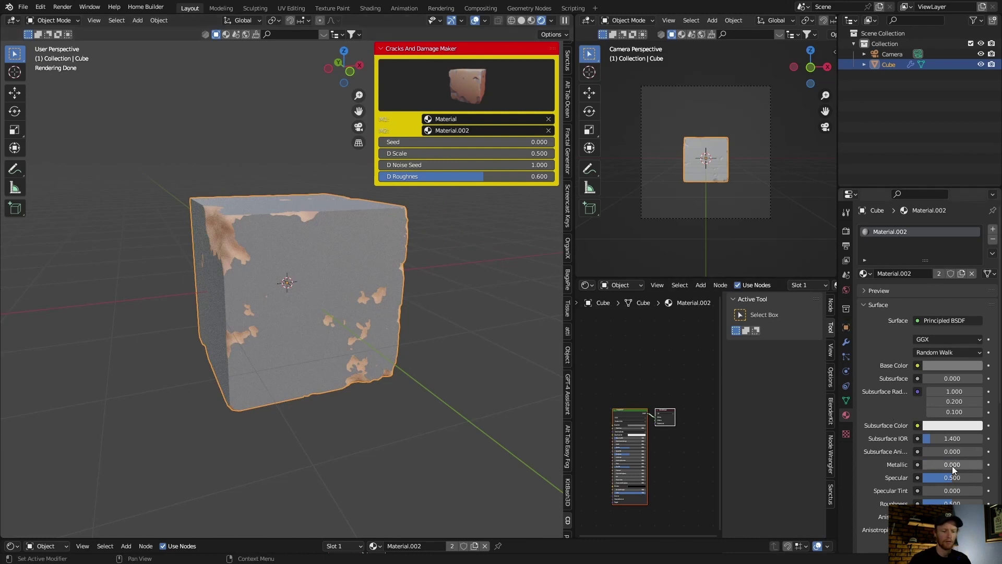
Set the material's Metallic to 1 and raise the damage Seed to 3.
{"action": "left_click_drag", "start_coordinate": [952, 465], "coordinate": [981, 465]}
{"action": "middle_click_drag", "start_coordinate": [217, 387], "coordinate": [305, 393]}
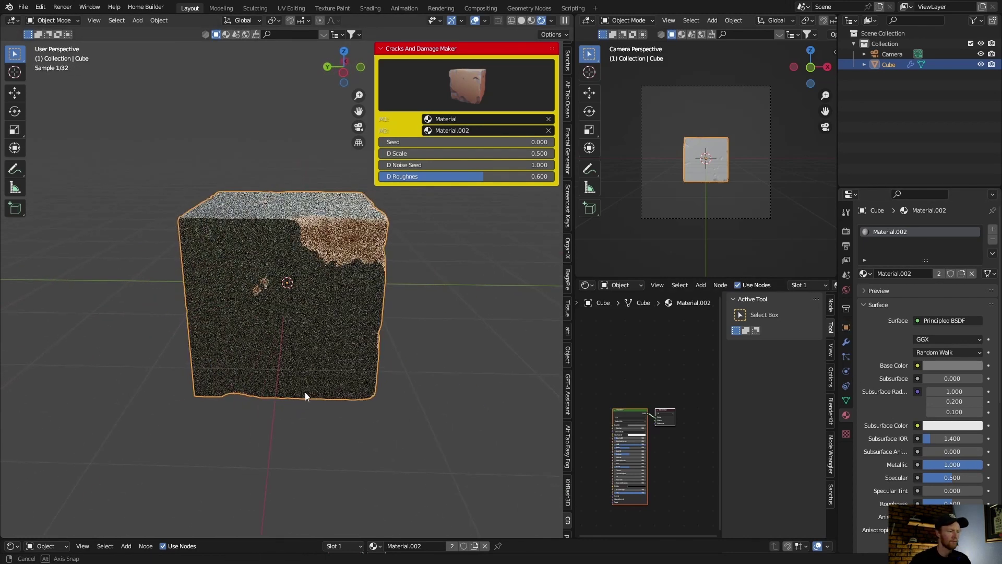
{"action": "scroll", "coordinate": [341, 278], "scroll_direction": "up", "scroll_amount": 2}
{"action": "key", "text": "n"}
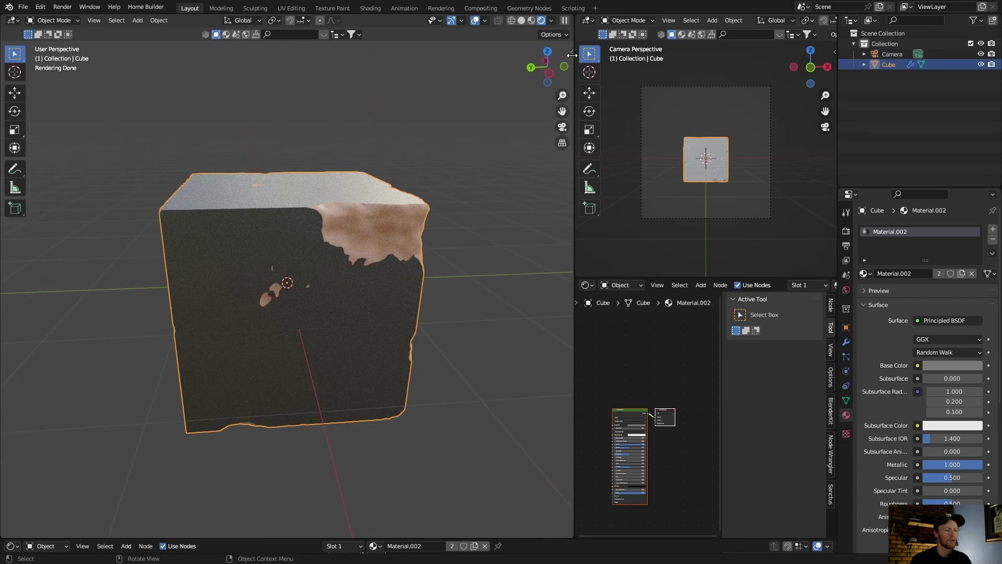
{"action": "key", "text": "n"}
{"action": "left_click_drag", "start_coordinate": [438, 141], "coordinate": [355, 154]}
Set D Scale to 1 and D Roughness to 0.692, then delete the cube.
{"action": "left_click", "coordinate": [394, 153]}
{"action": "key", "text": "BackSpace"}
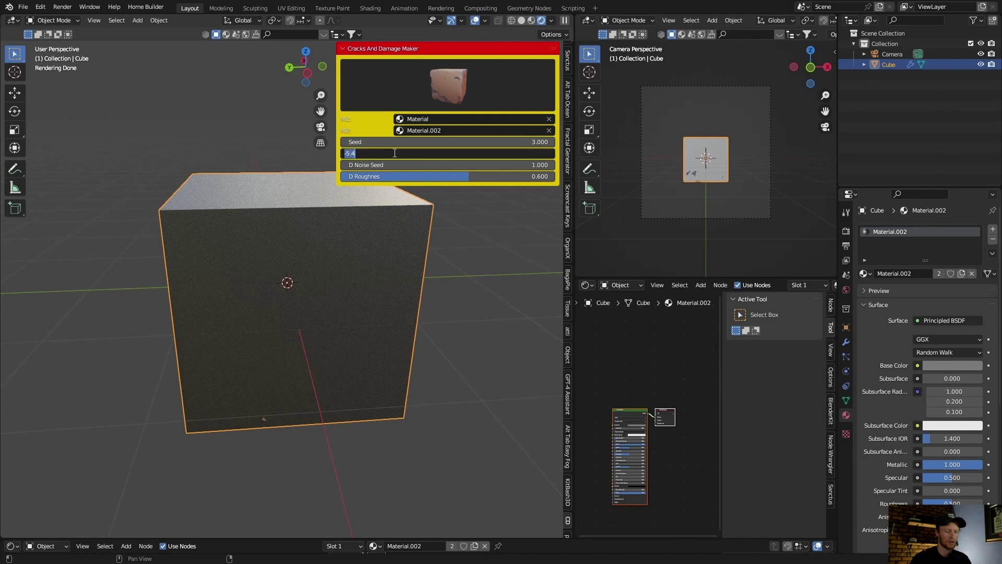
{"action": "type", "text": "1"}
{"action": "key", "text": "Return"}
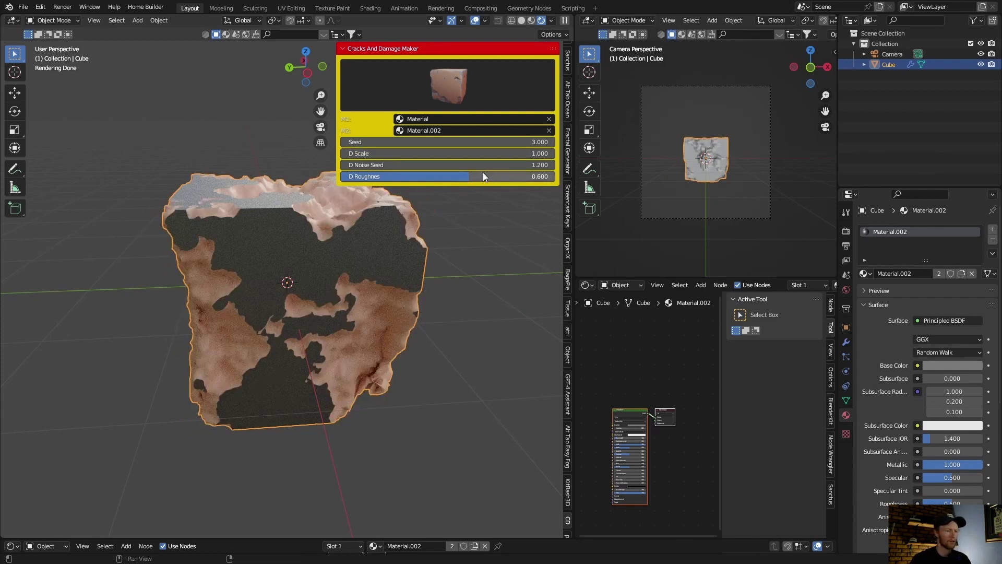
{"action": "left_click_drag", "start_coordinate": [483, 174], "coordinate": [490, 176]}
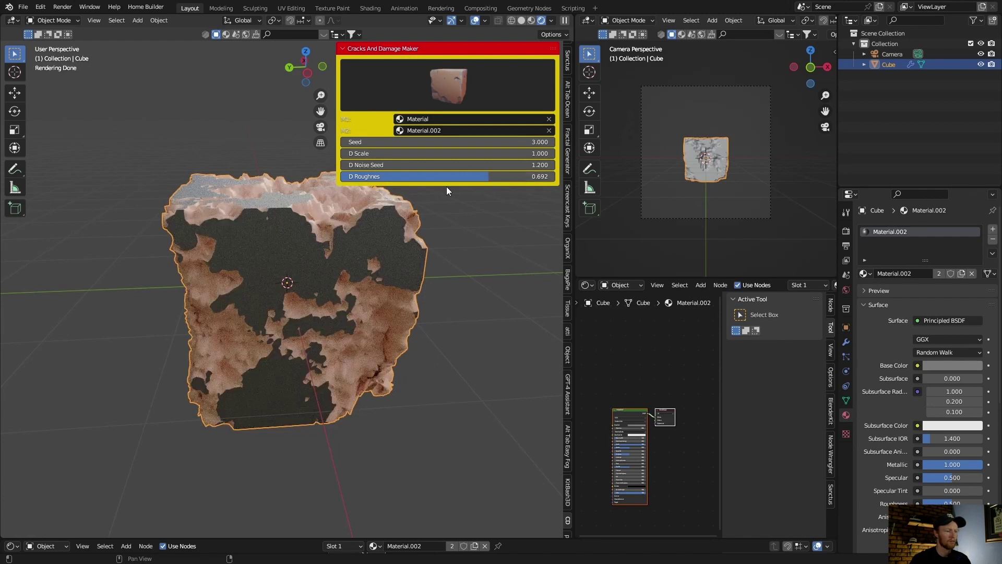
{"action": "key", "text": "Delete"}
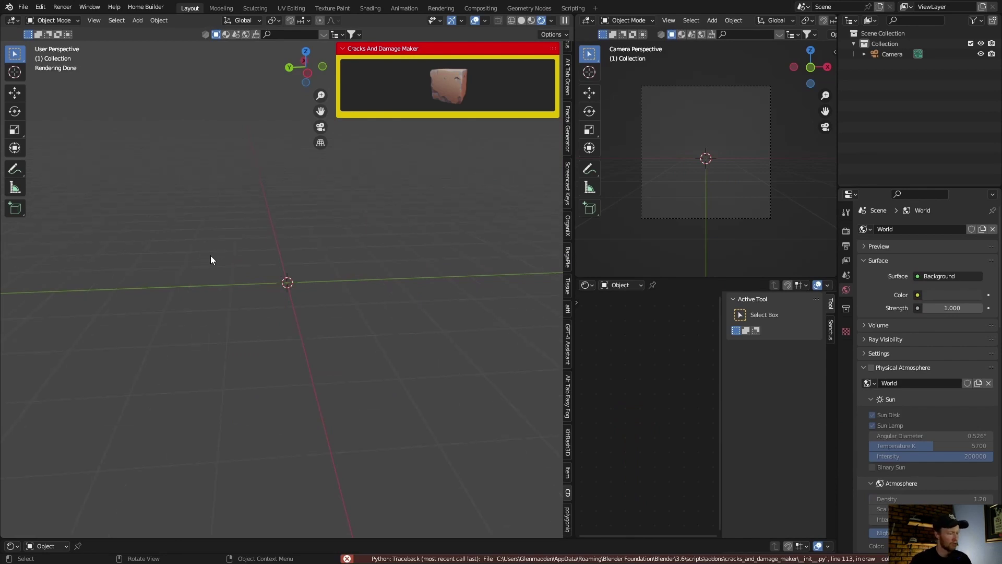
Add a mesh torus, give it a level-2 Subdivision modifier with Ctrl+2, and select it.
{"action": "key", "text": "shift+a"}
{"action": "mouse_move", "coordinate": [203, 255]}
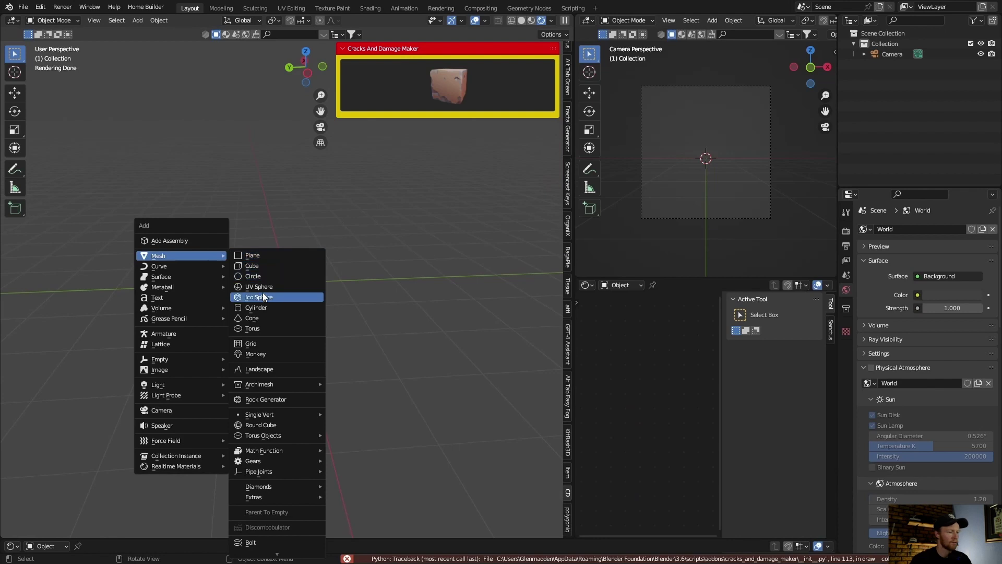
{"action": "left_click", "coordinate": [256, 328]}
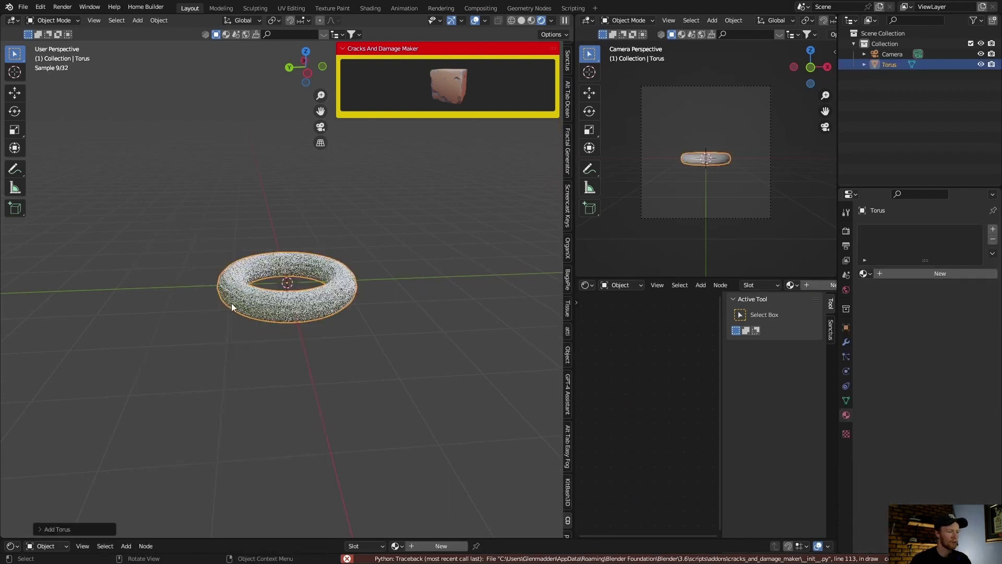
{"action": "scroll", "coordinate": [221, 307], "scroll_direction": "up", "scroll_amount": 1}
{"action": "key", "text": "ctrl+2"}
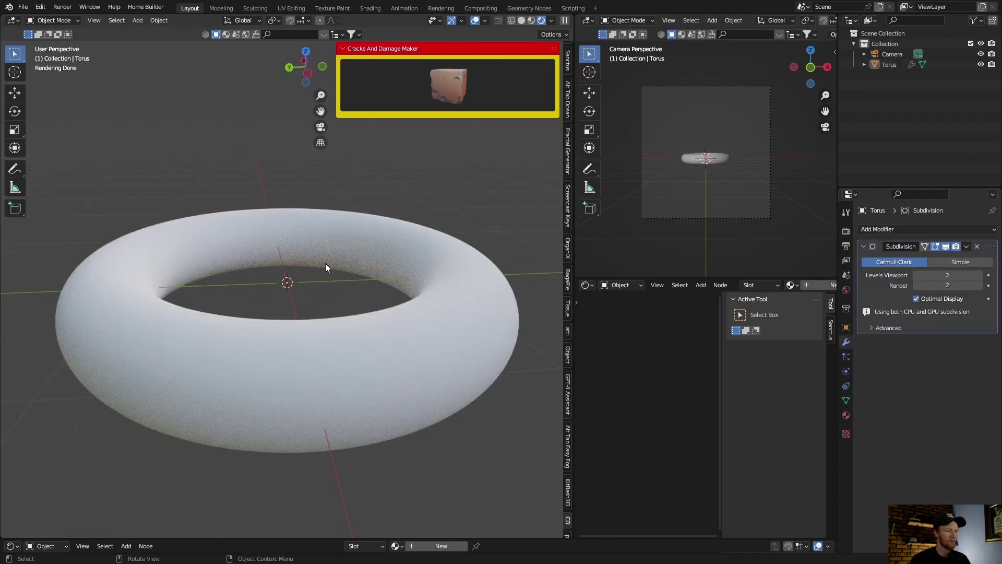
{"action": "left_click", "coordinate": [299, 250]}
Apply the add-on's crack damage preset to the torus and set D Noise Seed to 1.
{"action": "mouse_move", "coordinate": [406, 111]}
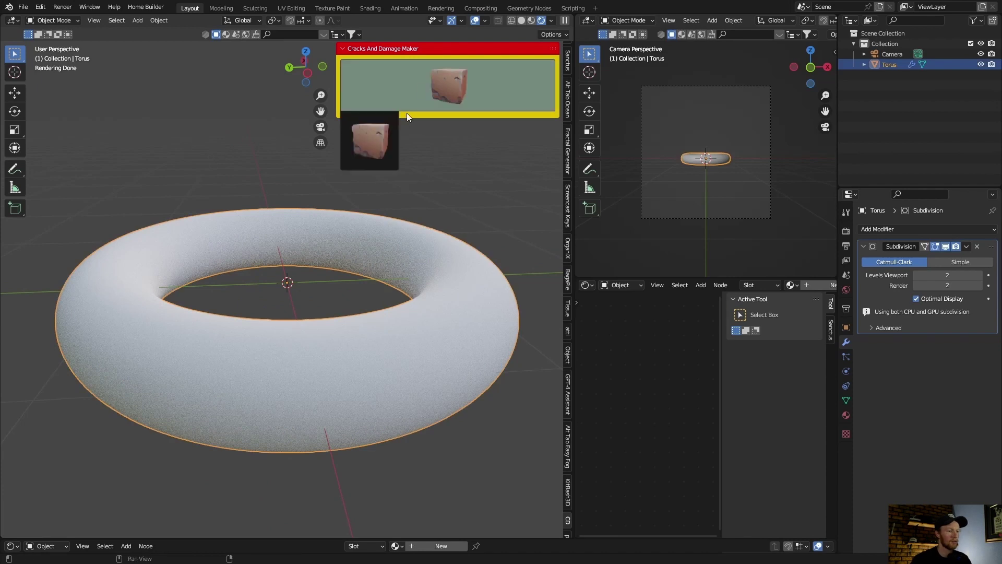
{"action": "left_click", "coordinate": [371, 135]}
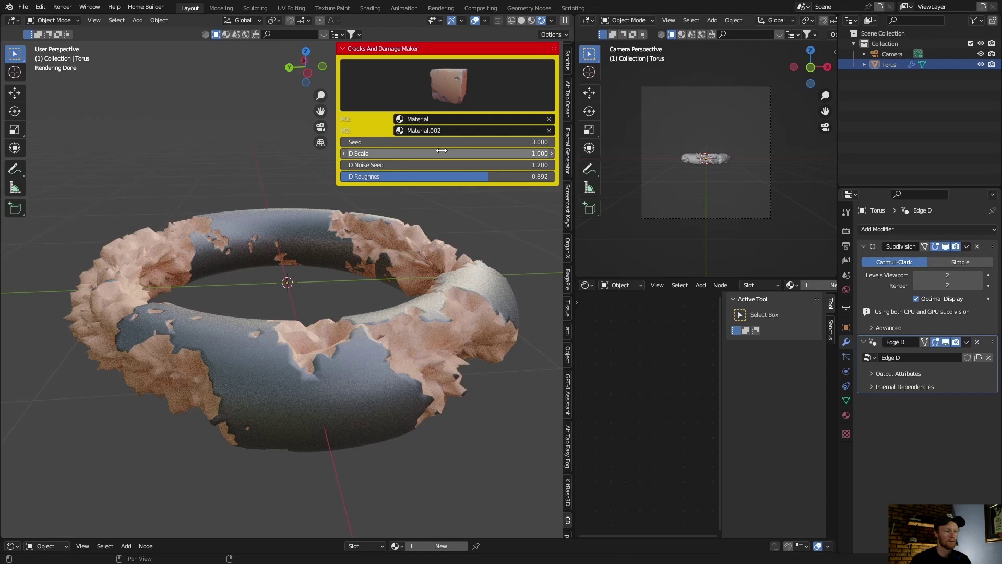
{"action": "left_click", "coordinate": [430, 166]}
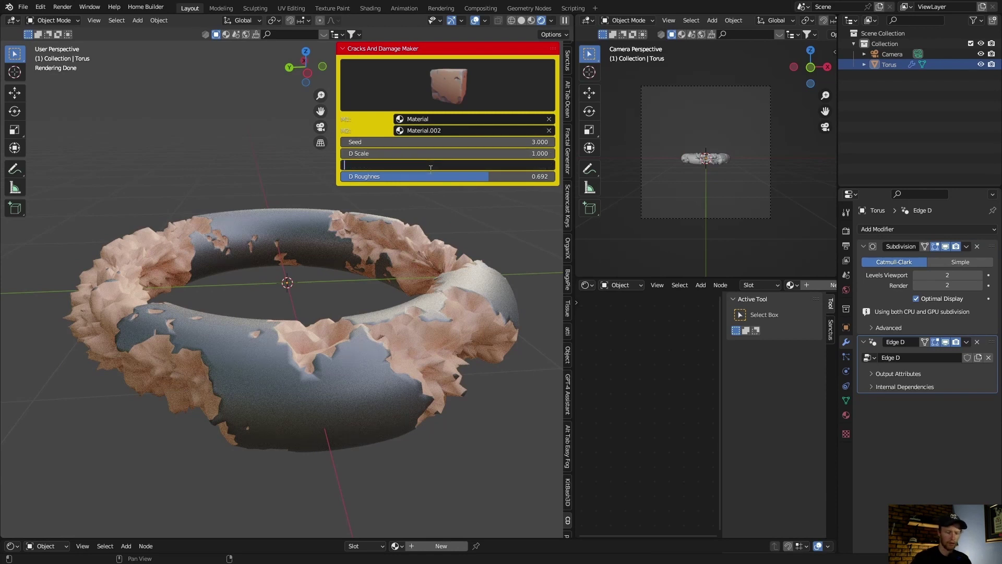
{"action": "type", "text": "1"}
{"action": "key", "text": "Return"}
Reset D Scale to 0, then step it up to 0.400 for a few scattered patches.
{"action": "left_click", "coordinate": [444, 154]}
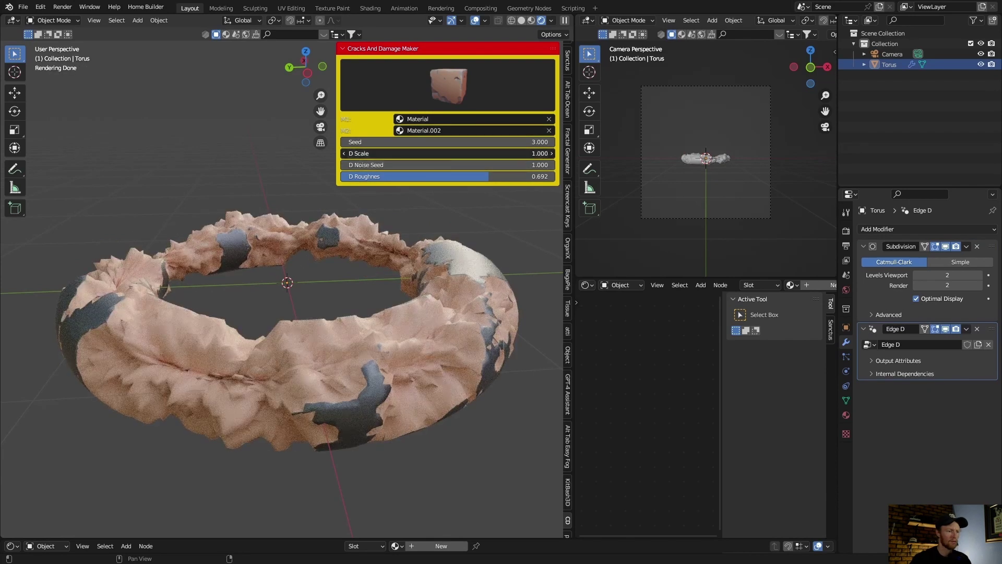
{"action": "type", "text": "0"}
{"action": "key", "text": "Return"}
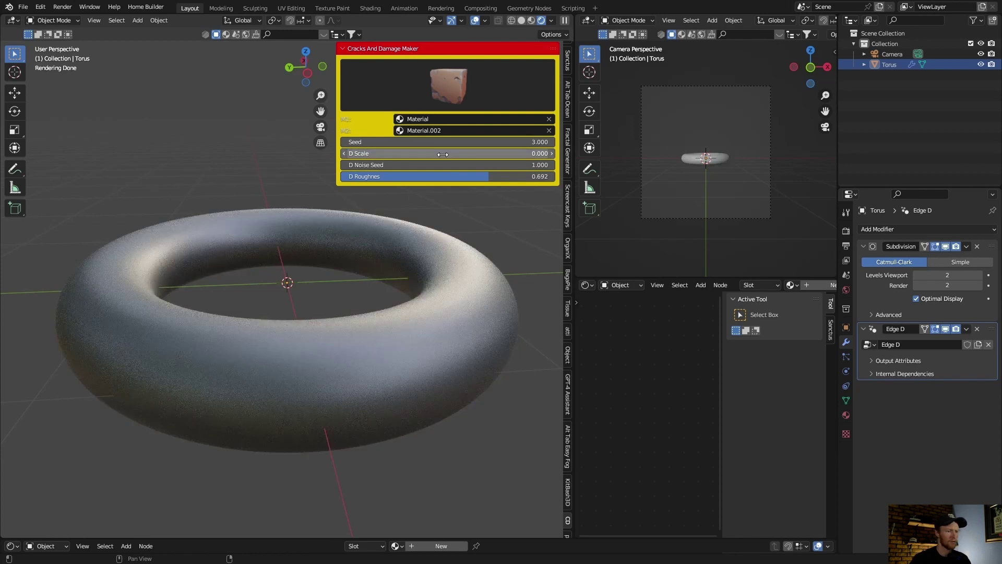
{"action": "left_click", "coordinate": [554, 154]}
{"action": "left_click", "coordinate": [554, 155]}
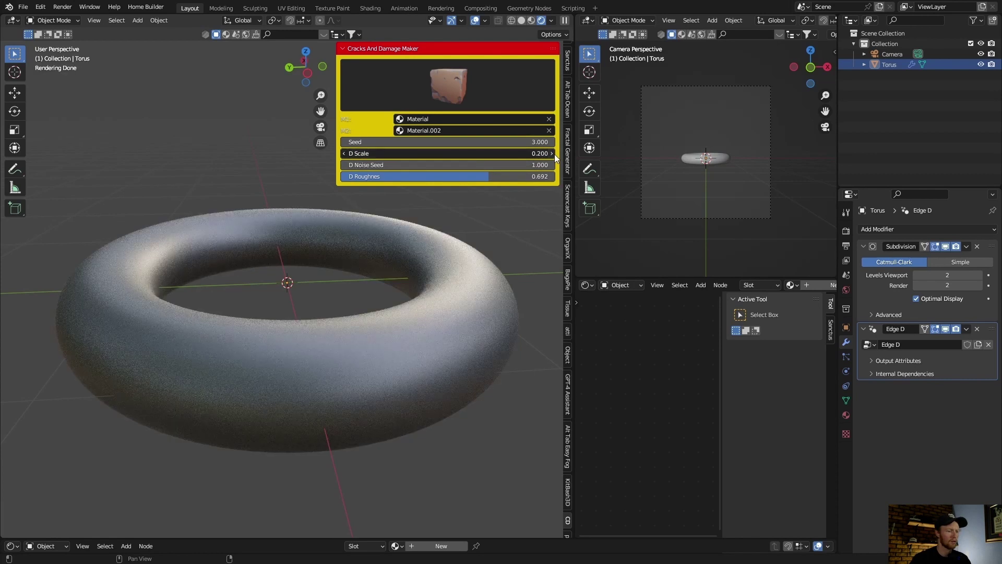
{"action": "left_click", "coordinate": [554, 155]}
{"action": "left_click", "coordinate": [555, 154]}
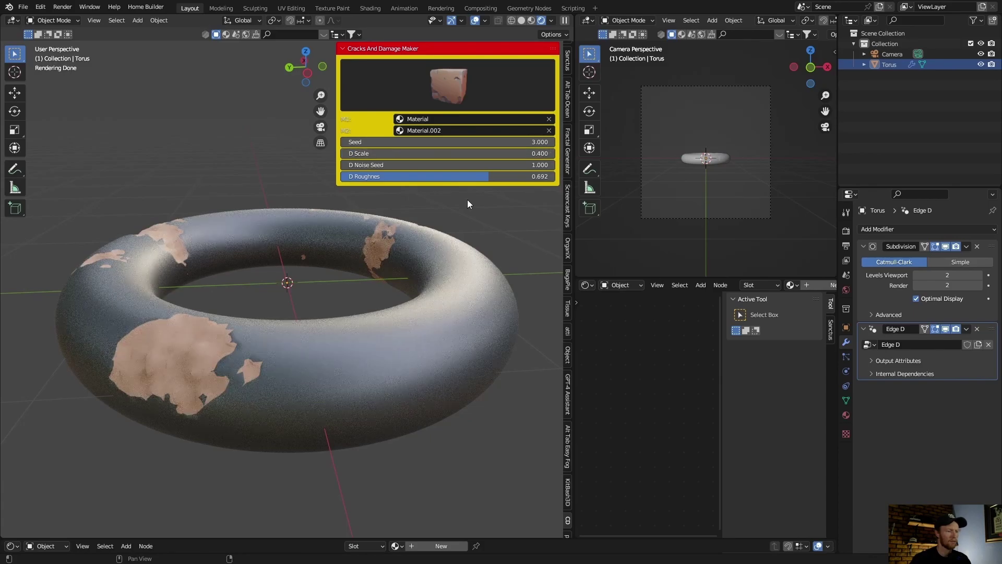
{"action": "middle_click_drag", "start_coordinate": [146, 338], "coordinate": [459, 335]}
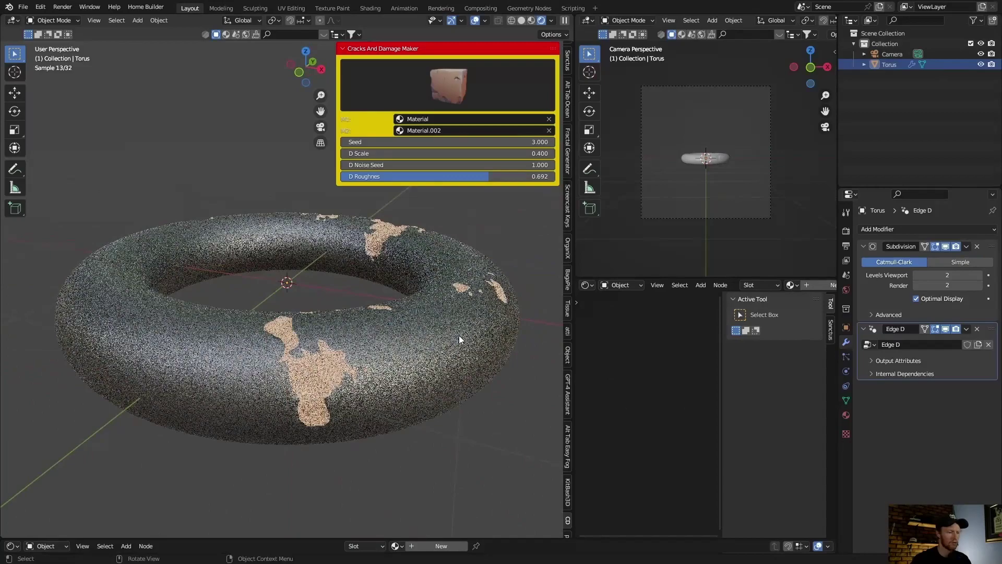